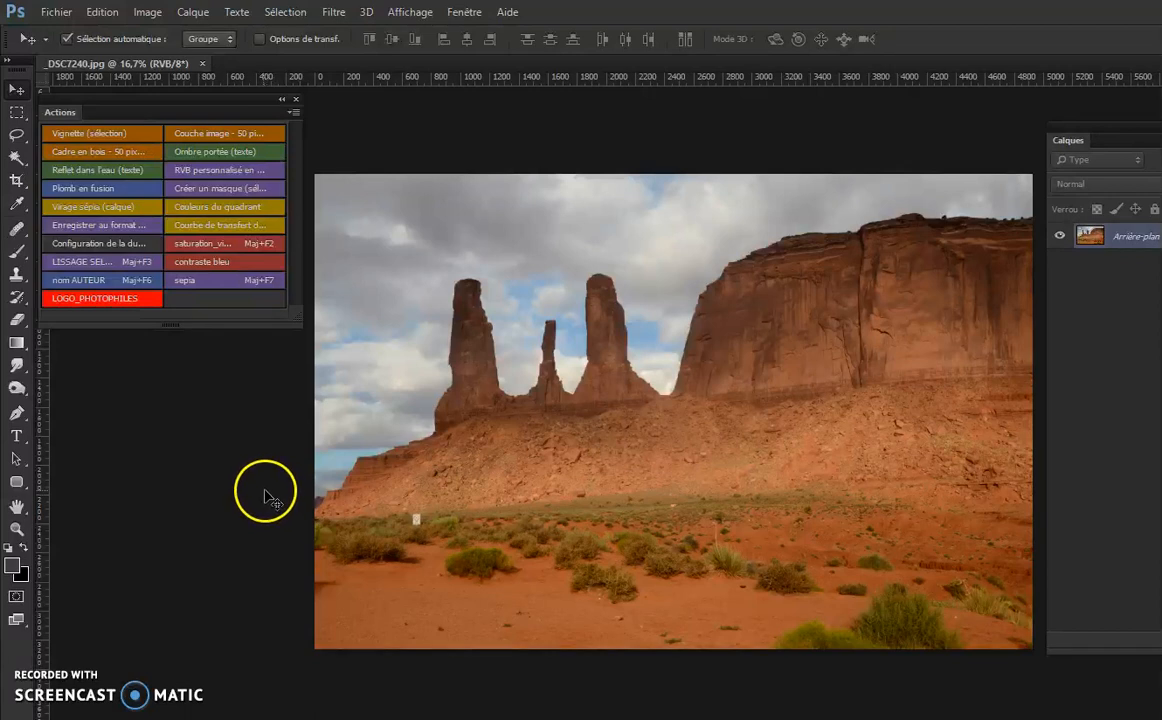
Run the LOGO_PHOTOPHILES action on _DSC7240.jpg, then display the actions as an enlarged list showing its recorded commands.
click(110, 306)
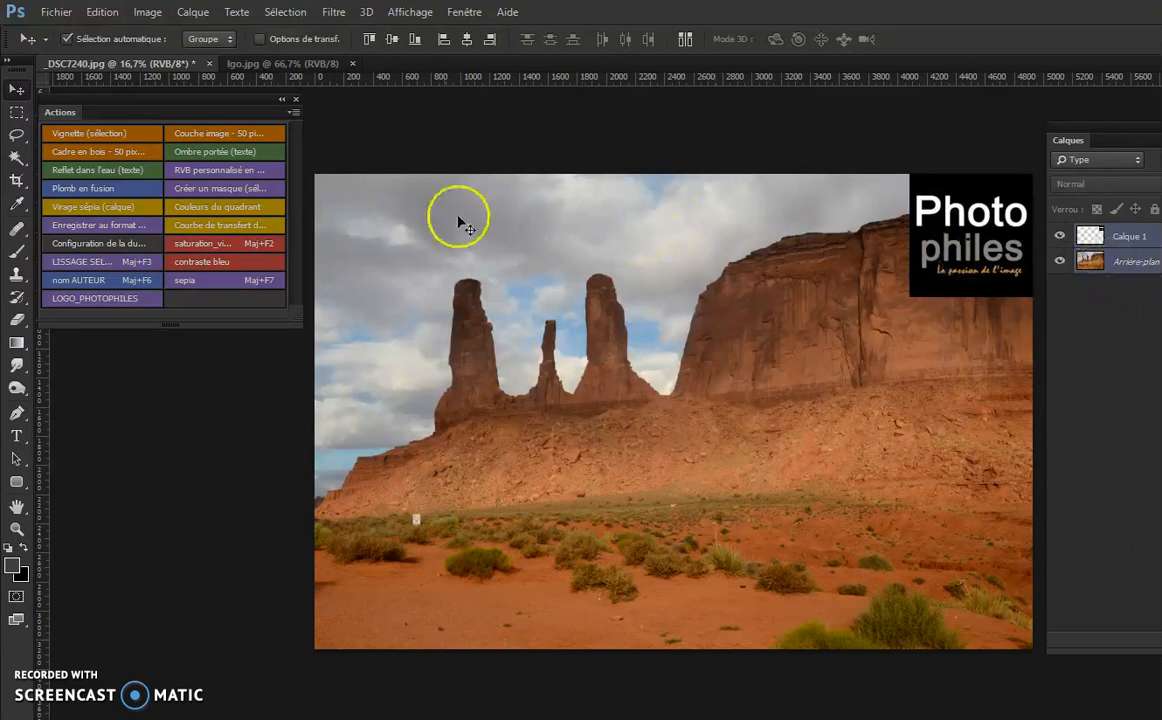
click(293, 114)
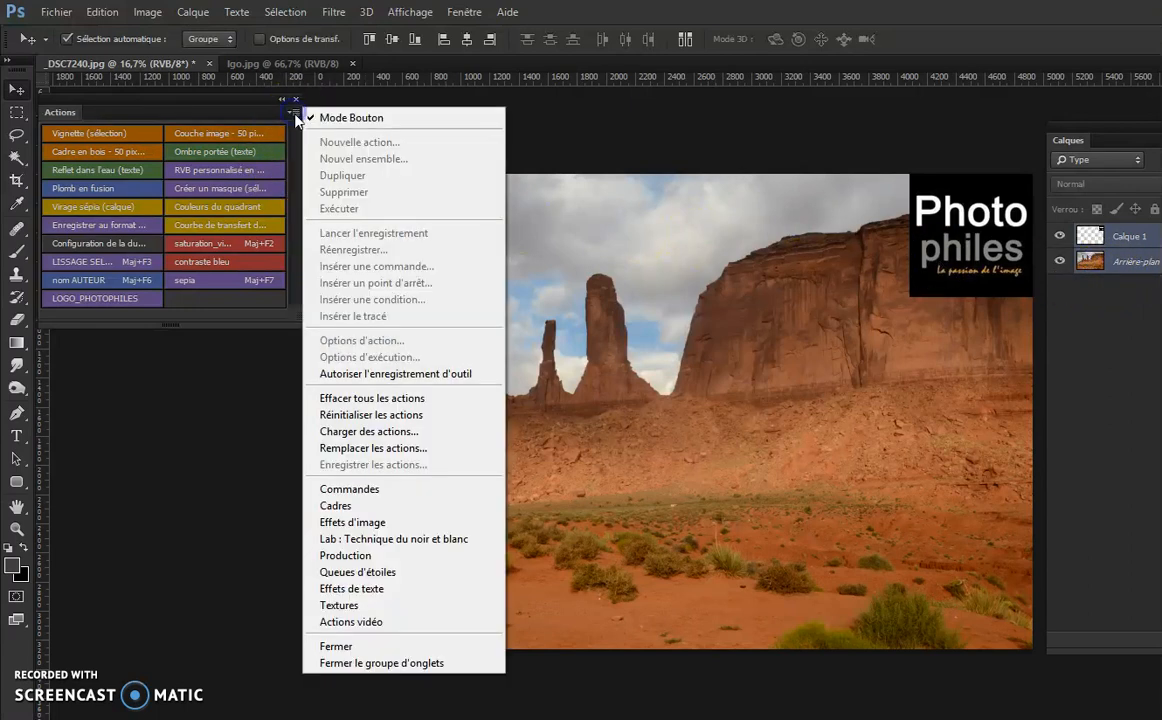
click(323, 122)
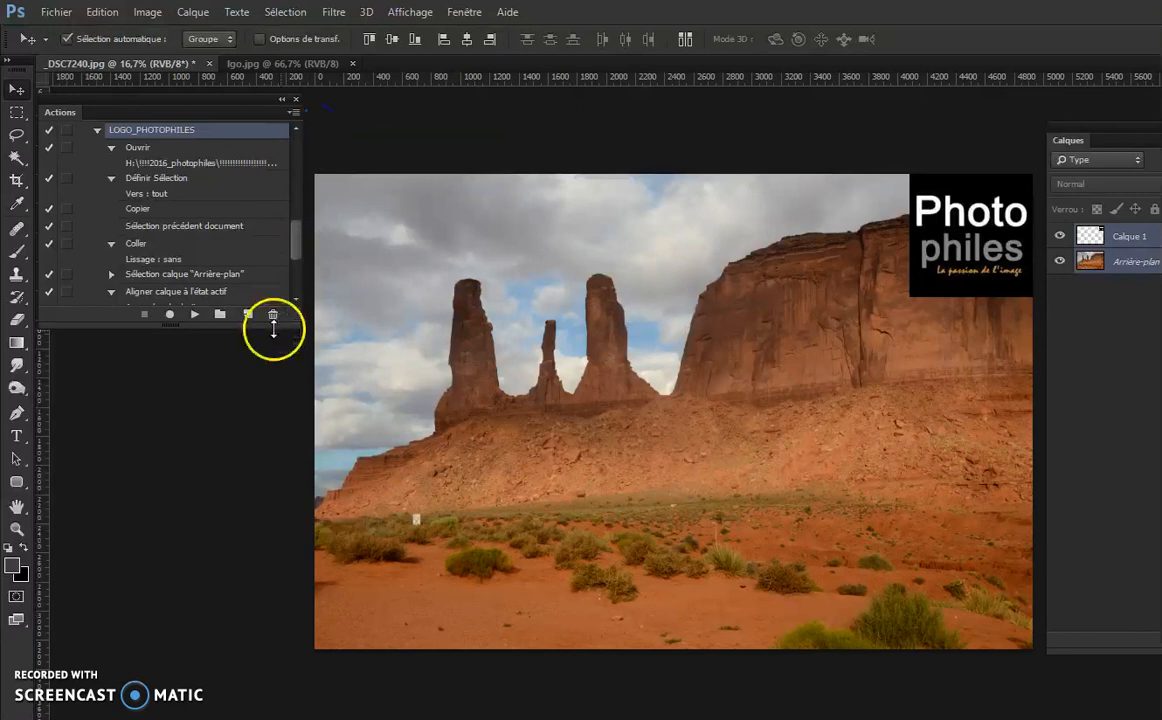
drag(293, 318, 302, 527)
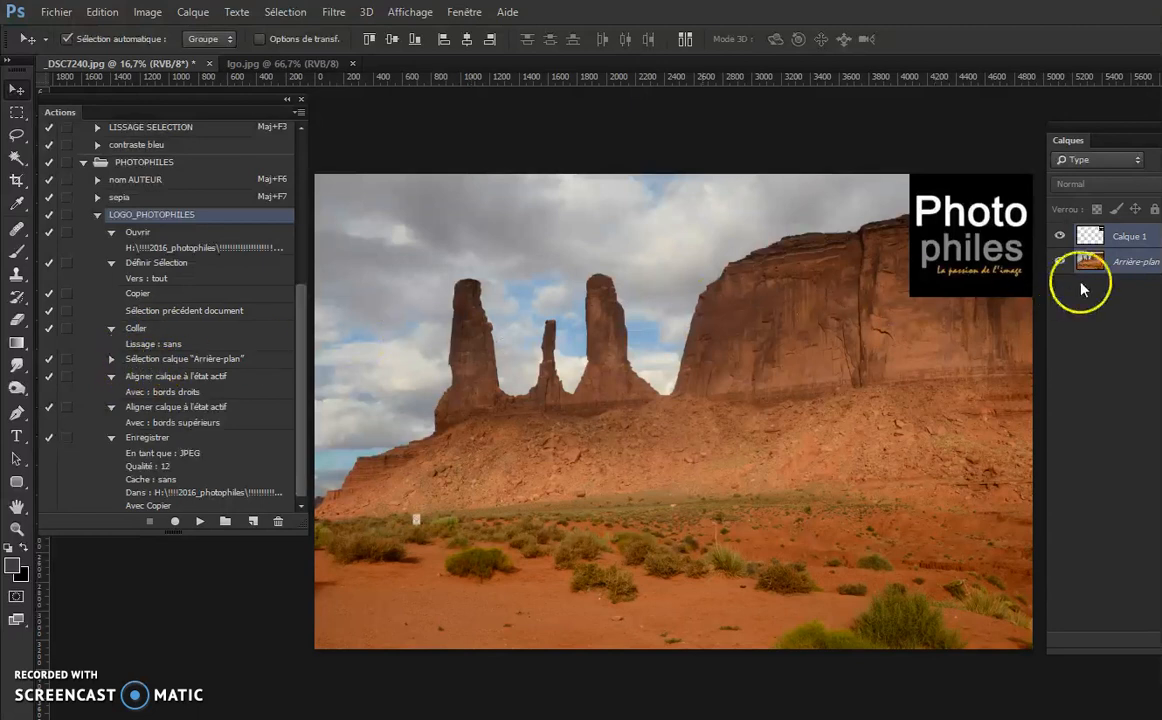
Select both the Arrière-plan and Calque 1 layers and align the logo to the photo's left and bottom edges.
click(1120, 261)
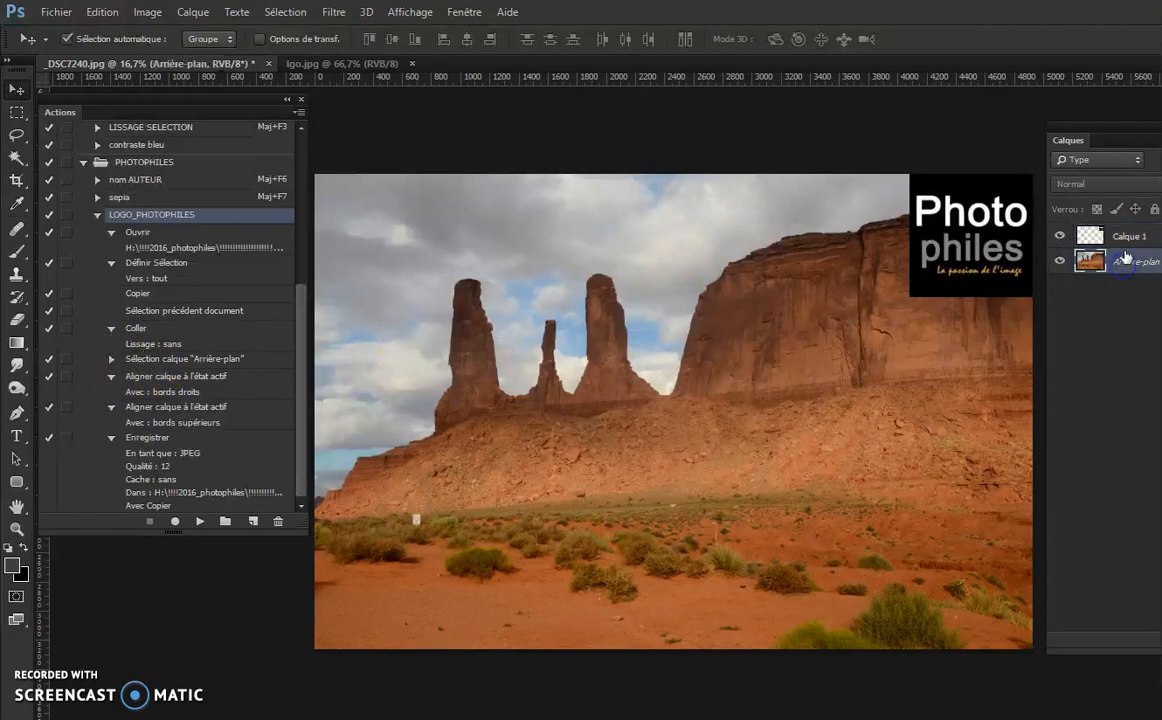
shift+click(1122, 238)
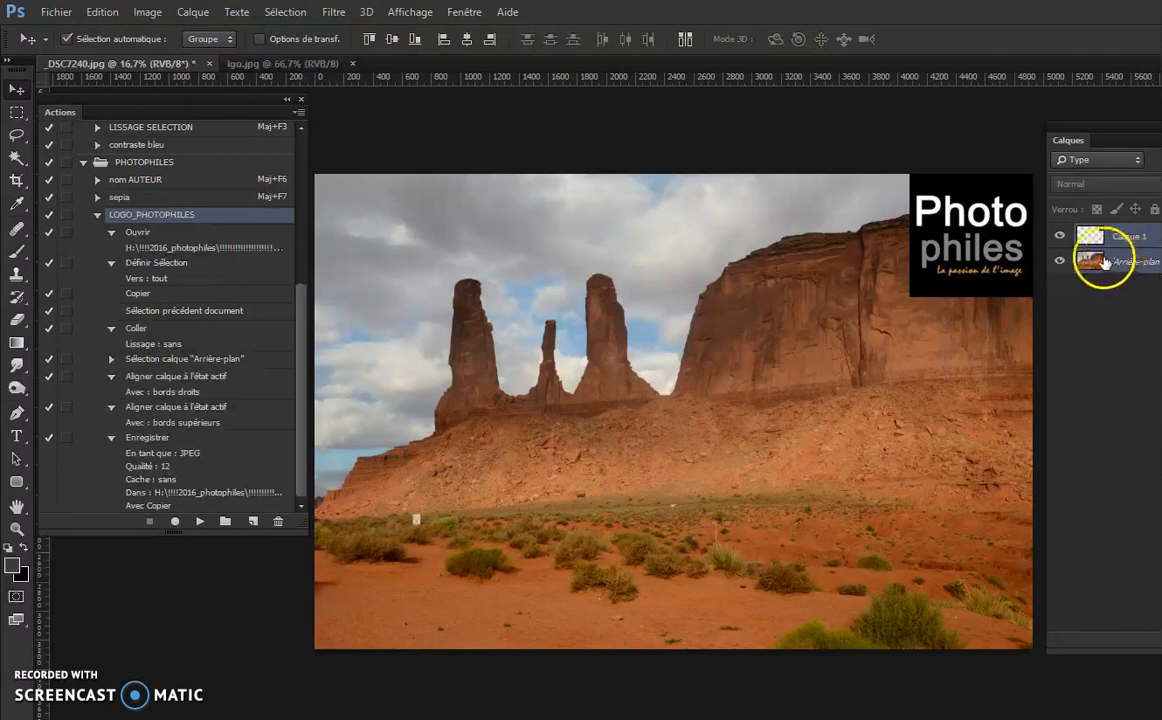
click(443, 40)
click(415, 39)
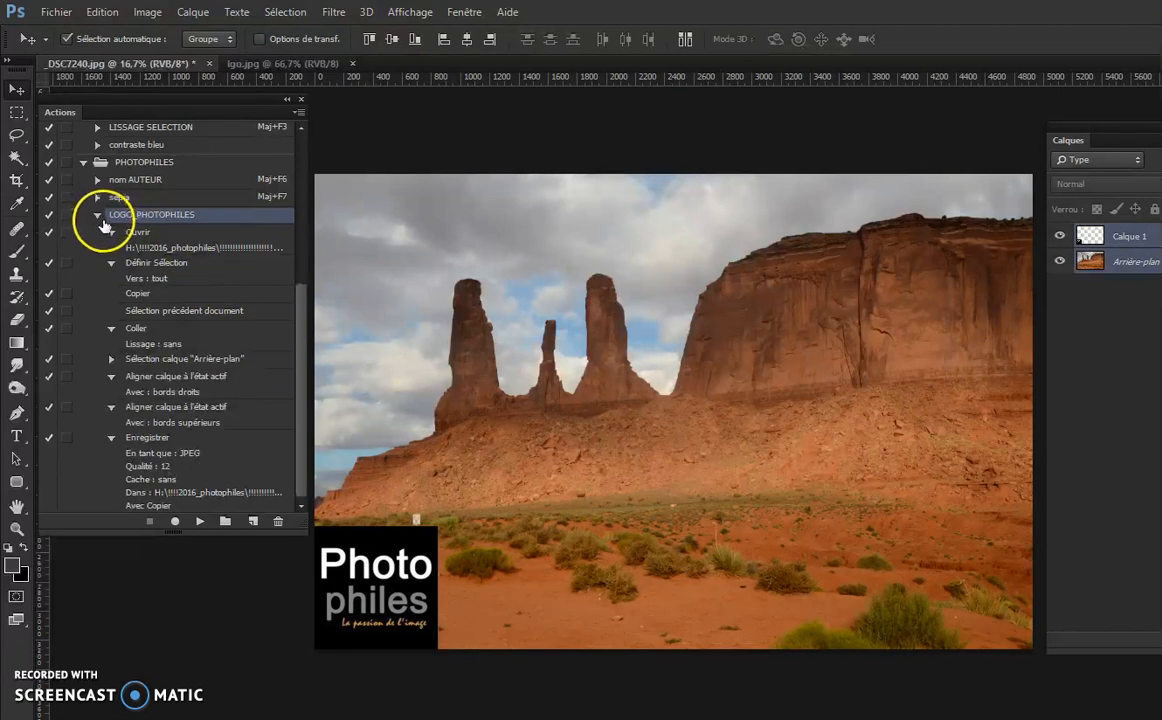
Return the actions to button mode, and close _DSC7240.jpg without saving along with lgo.jpg.
click(299, 113)
click(340, 117)
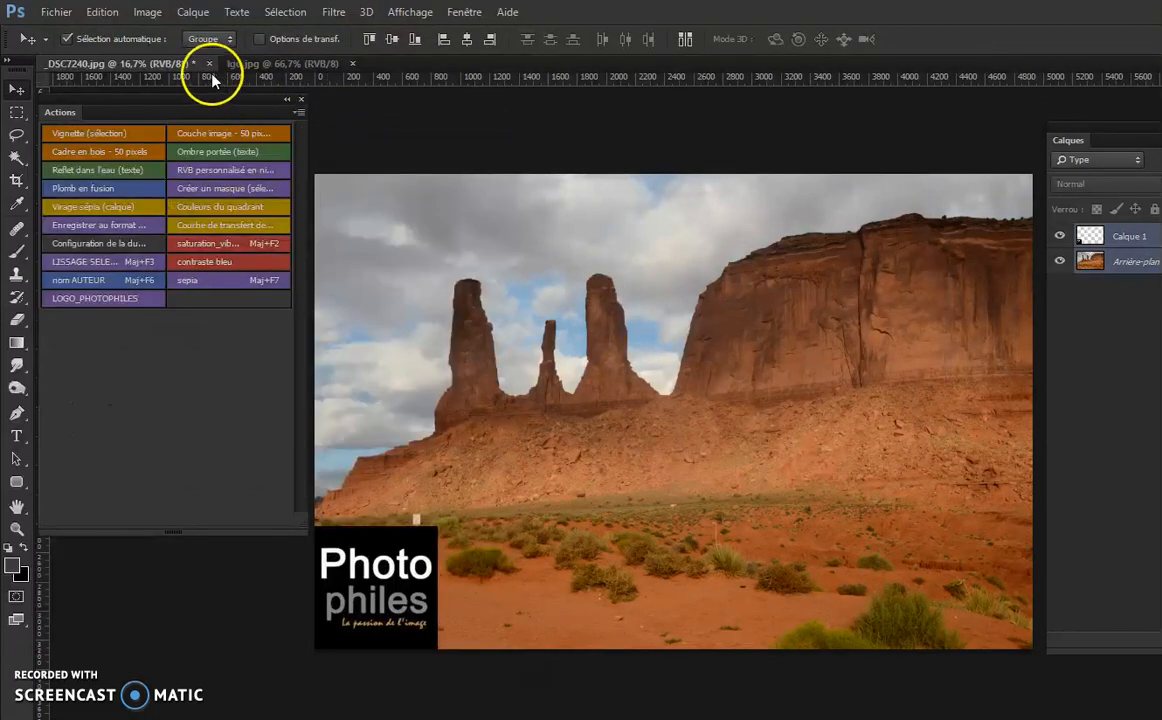
click(209, 65)
click(736, 295)
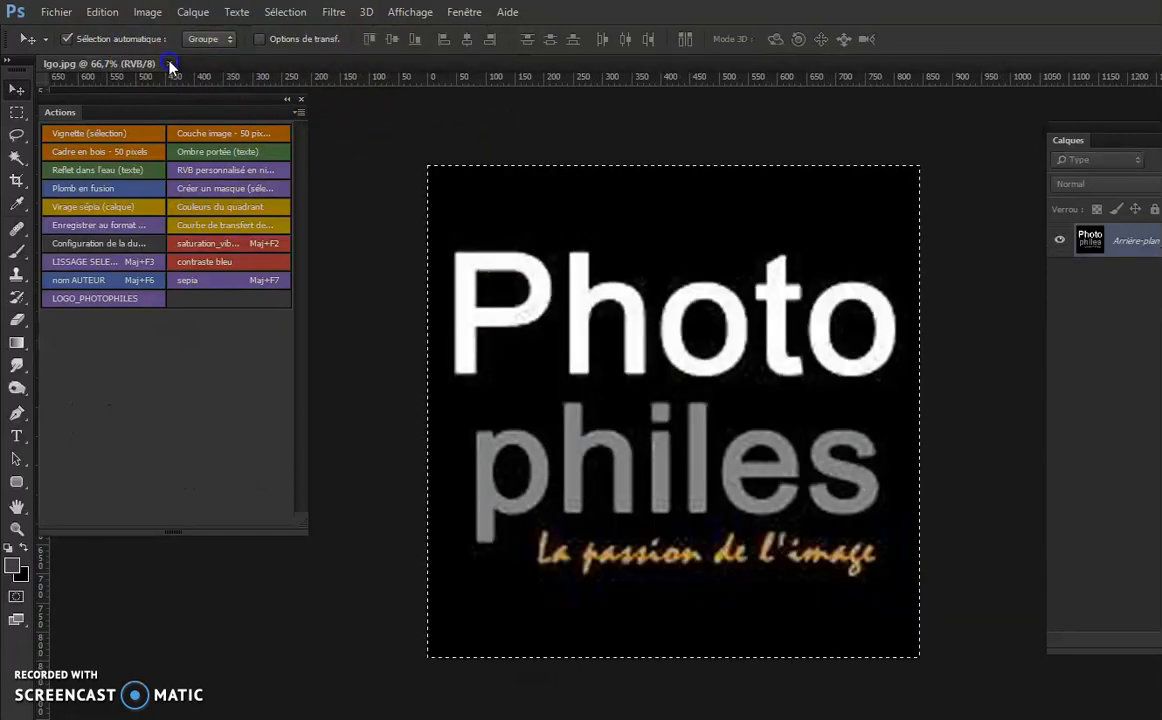
click(171, 64)
Switch to File Explorer and examine the originaux and avec_logo folders inside N°23 Traitement par lots, using very large icons.
click(575, 718)
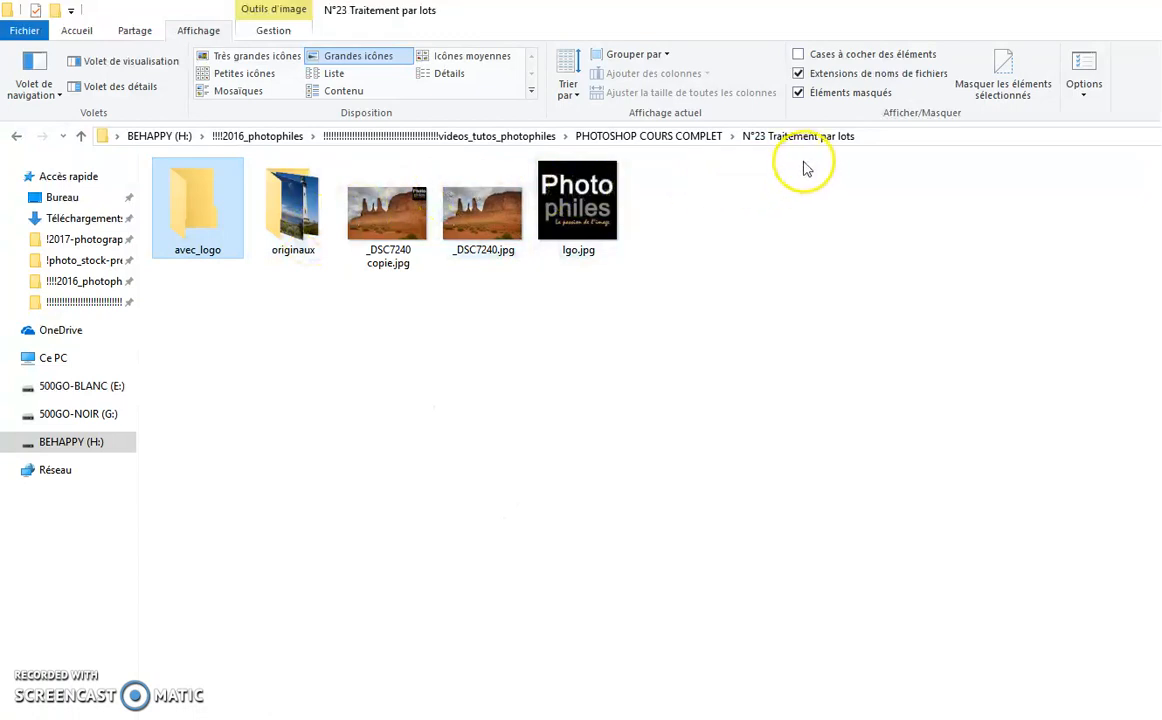
double_click(289, 222)
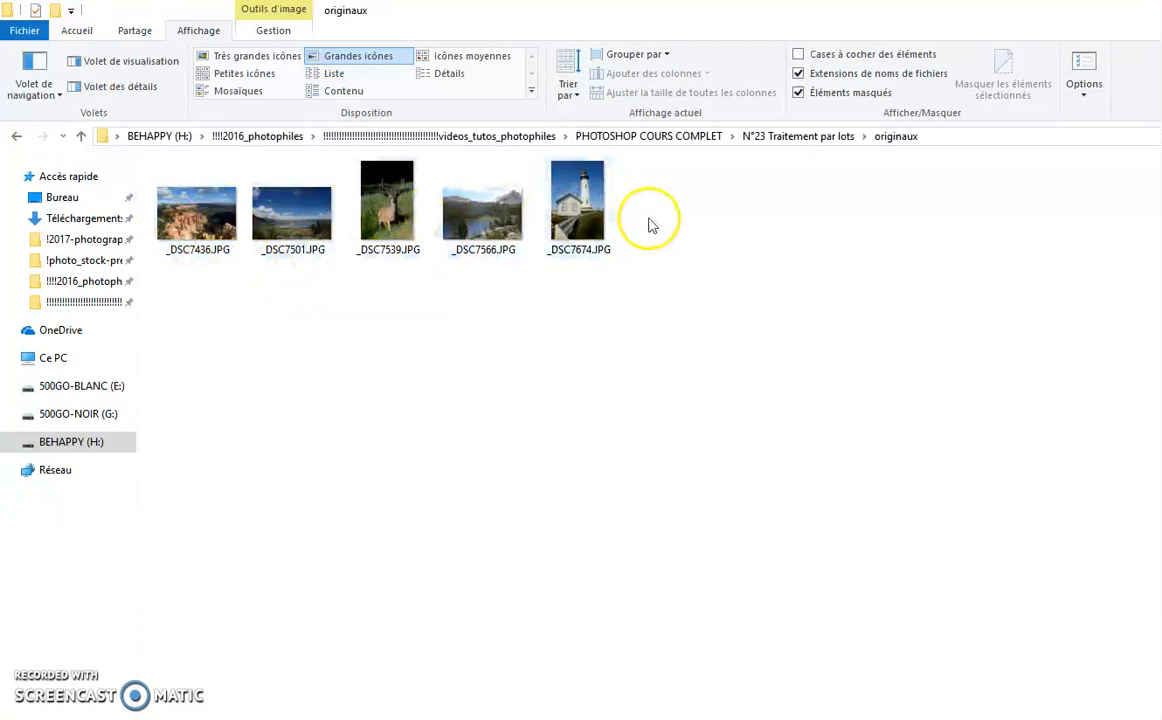
click(256, 56)
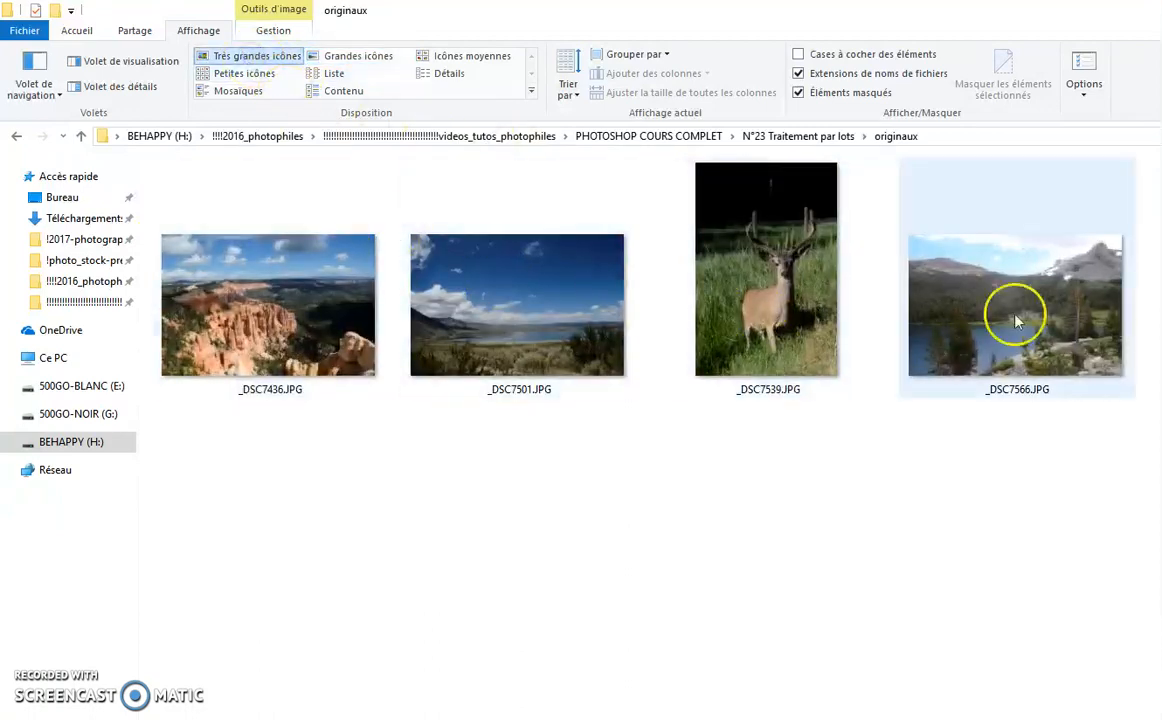
click(500, 136)
double_click(260, 376)
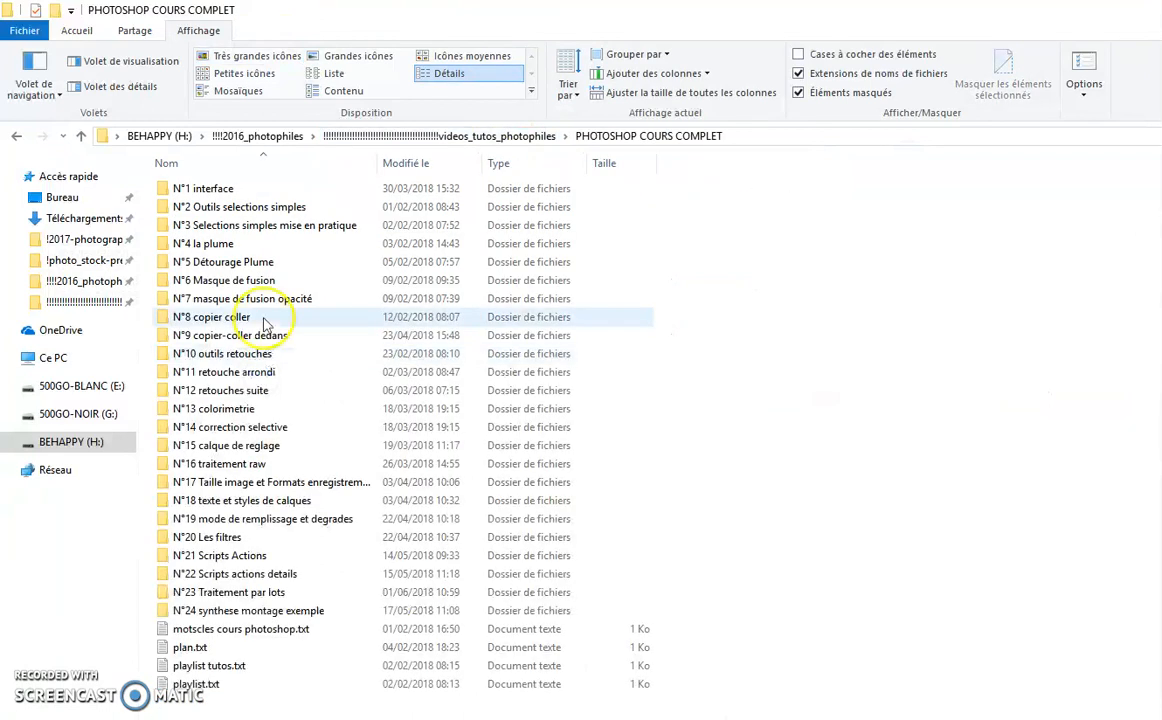
double_click(270, 596)
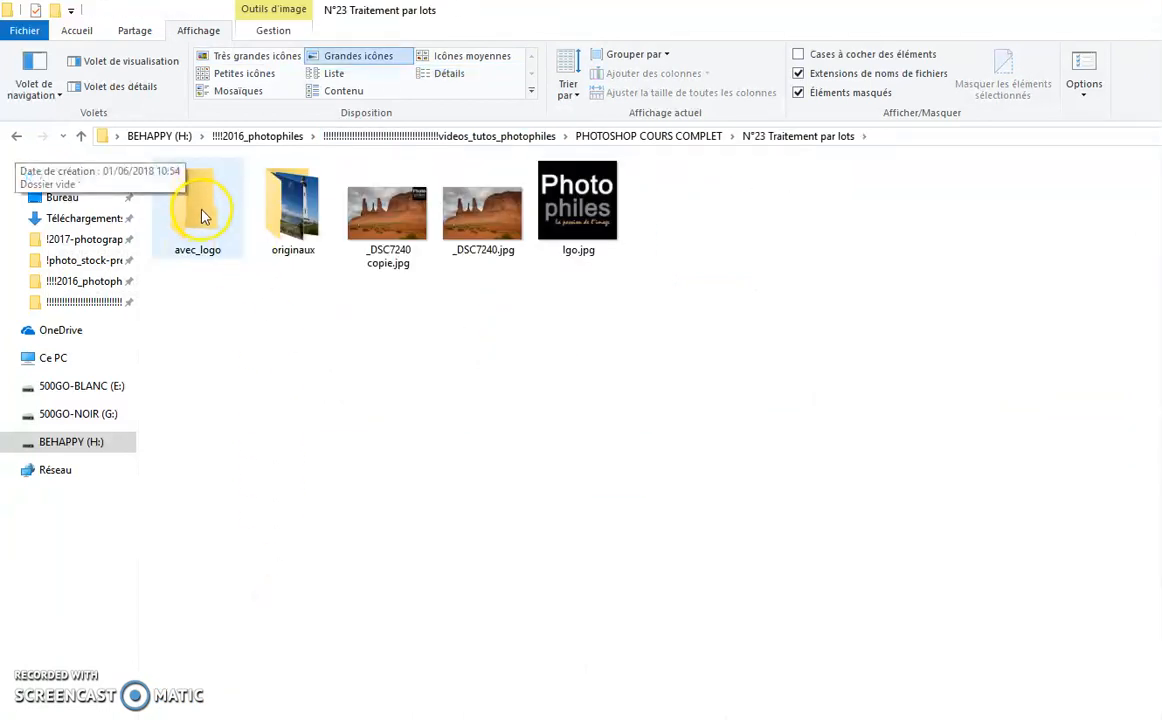
double_click(205, 219)
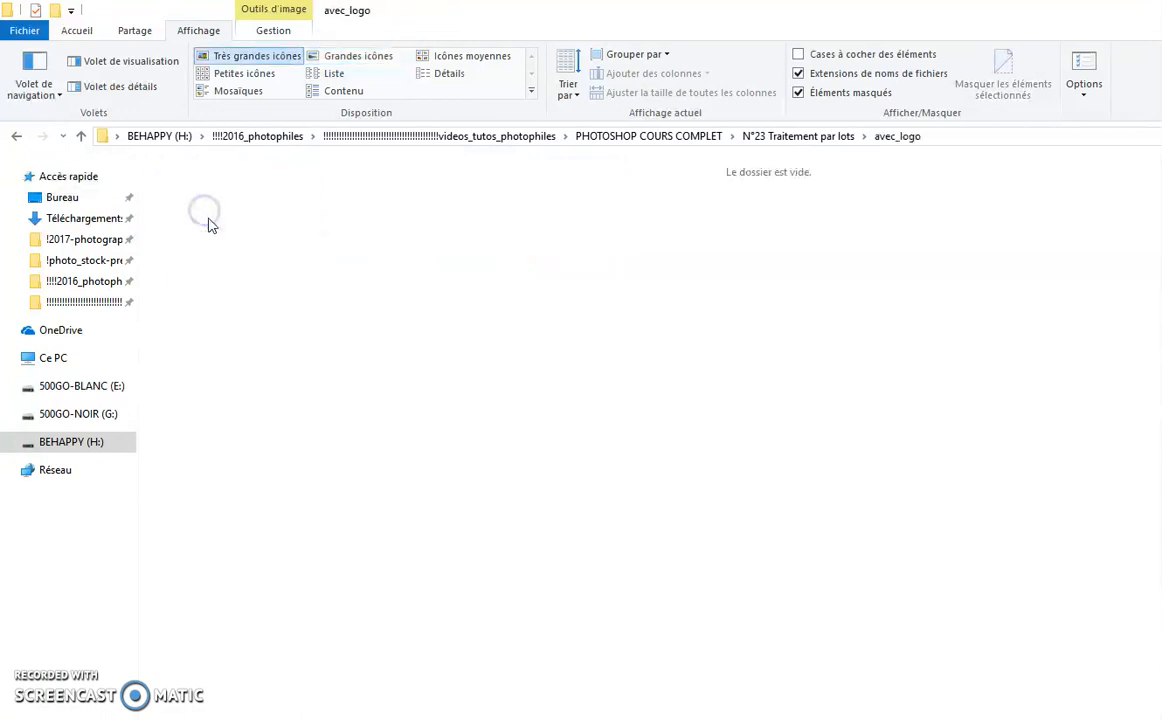
click(784, 140)
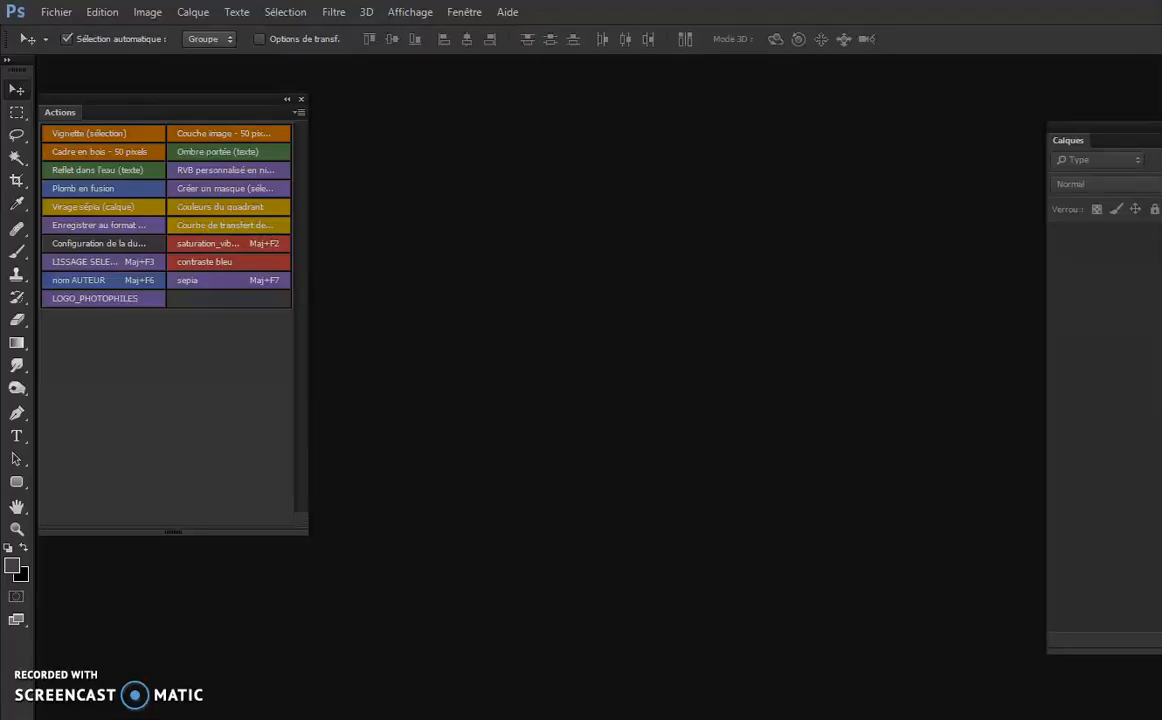
Back in Photoshop, close the Actions panel and open the batch processing dialog (Traitement par lots).
click(300, 101)
click(57, 13)
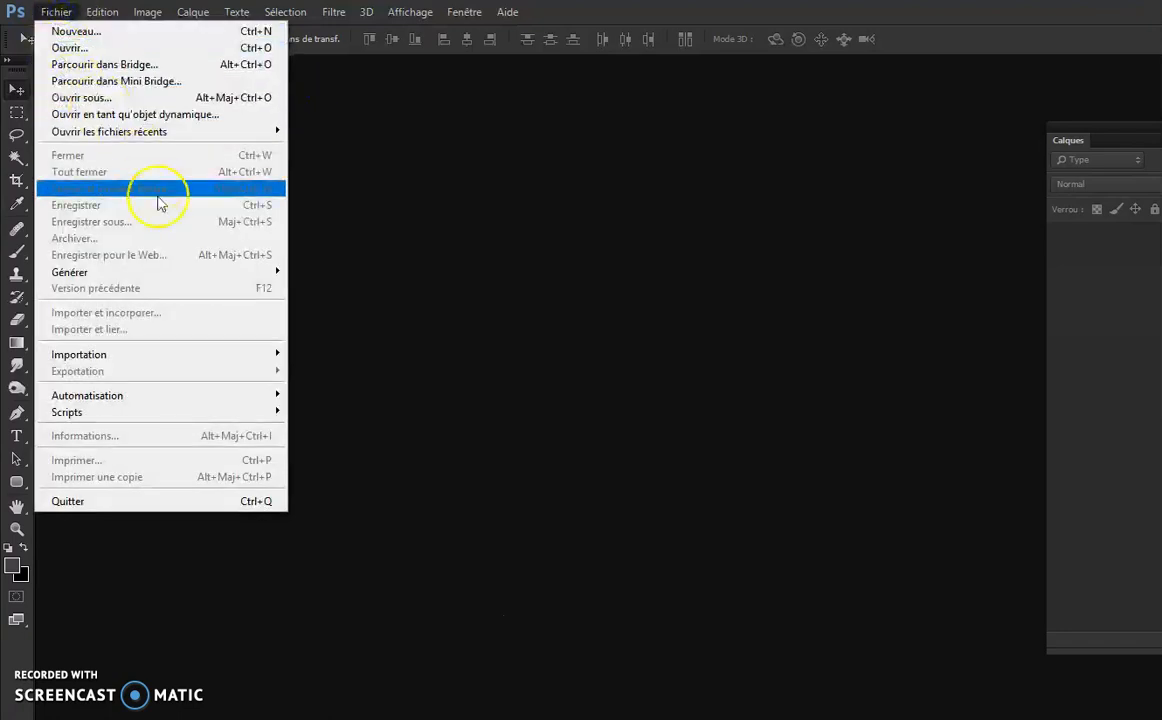
mouse_move(195, 402)
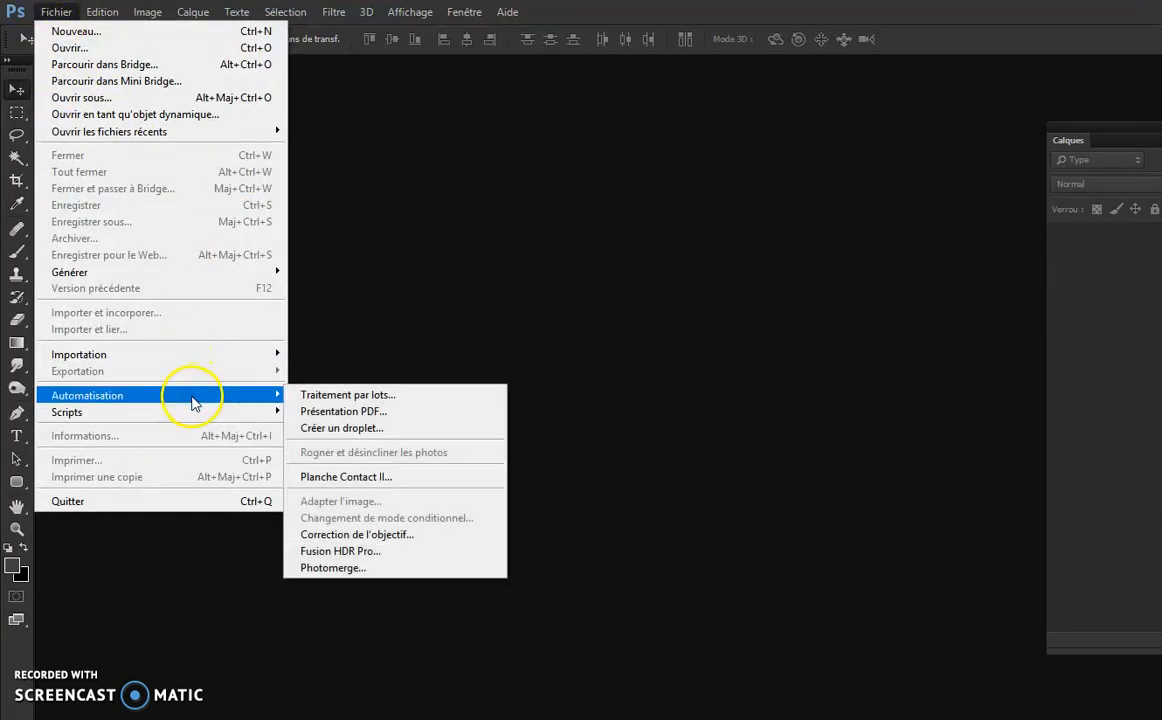
click(350, 396)
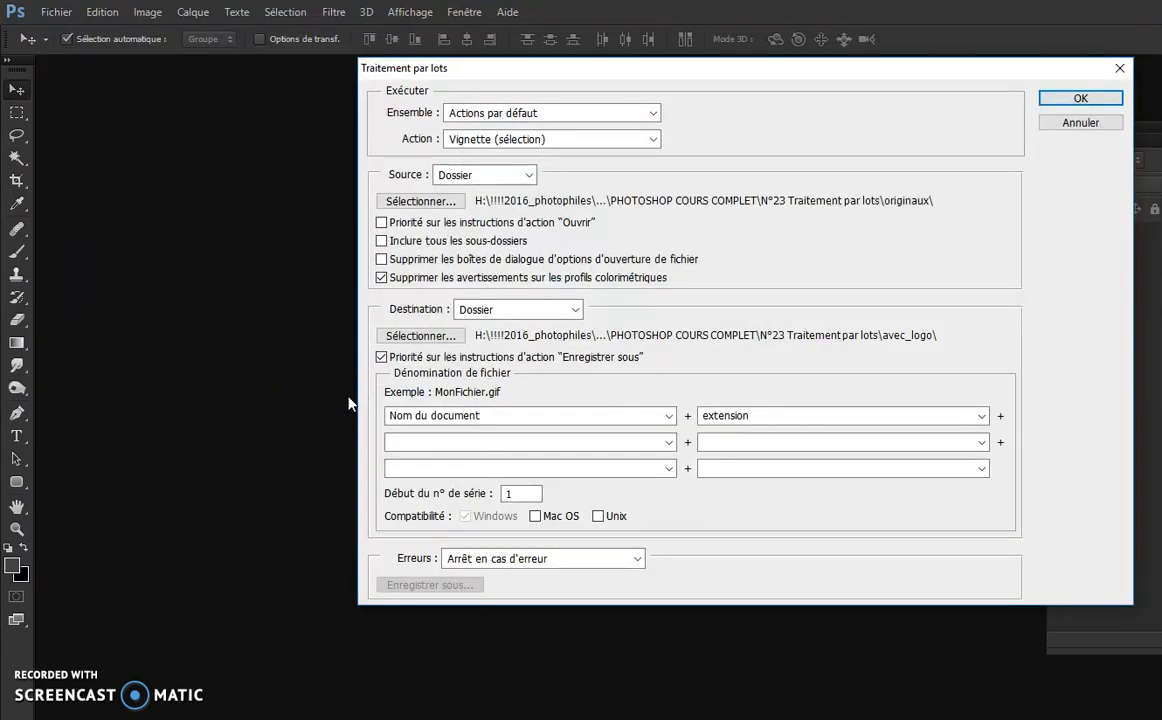
drag(545, 75, 396, 78)
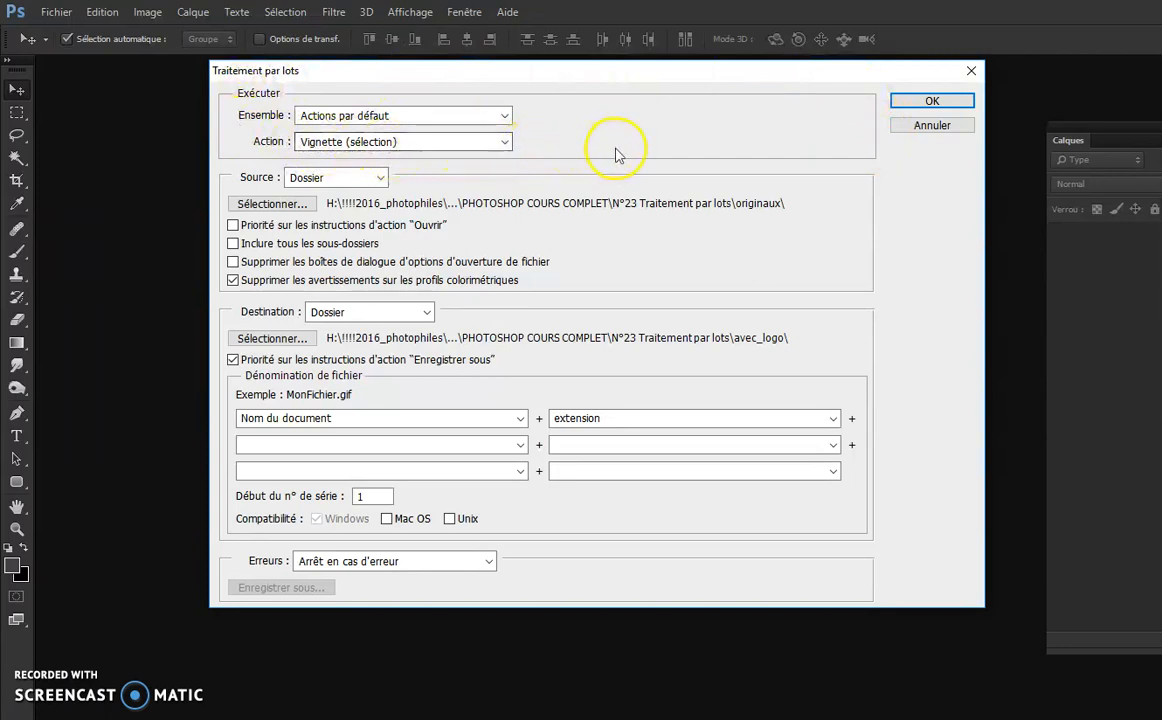
Set the batch to run the LOGO_PHOTOPHILES action from the PHOTOPHILES set.
click(455, 116)
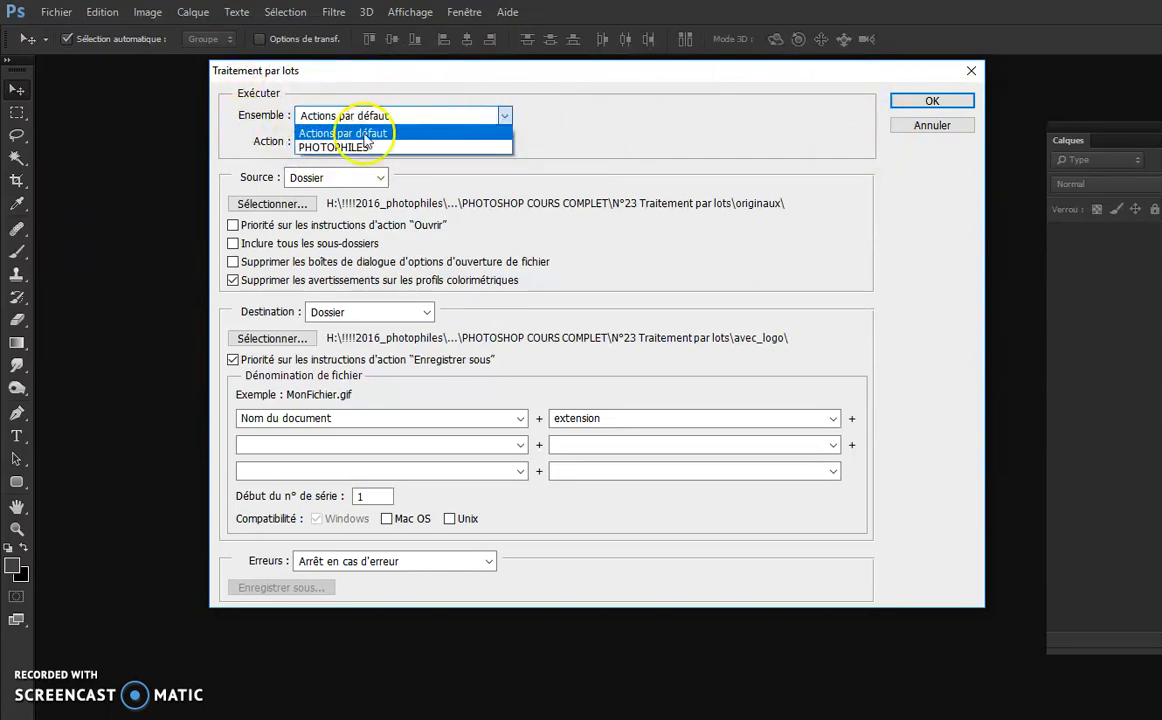
click(322, 148)
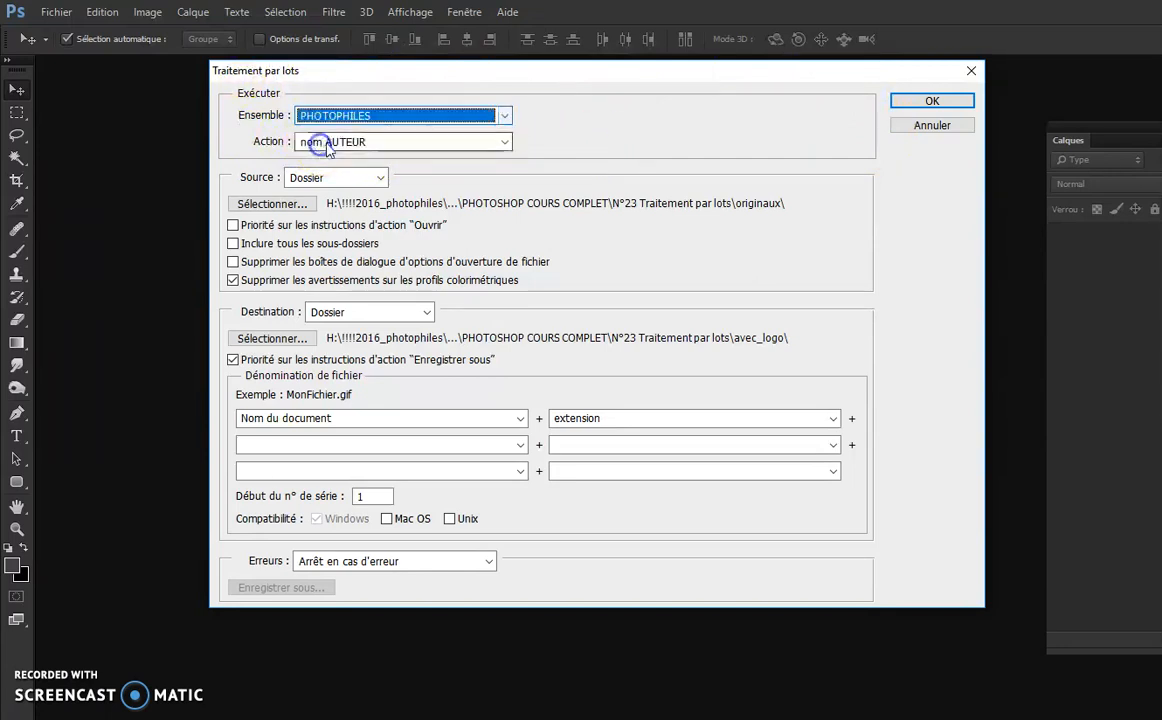
click(421, 143)
click(381, 187)
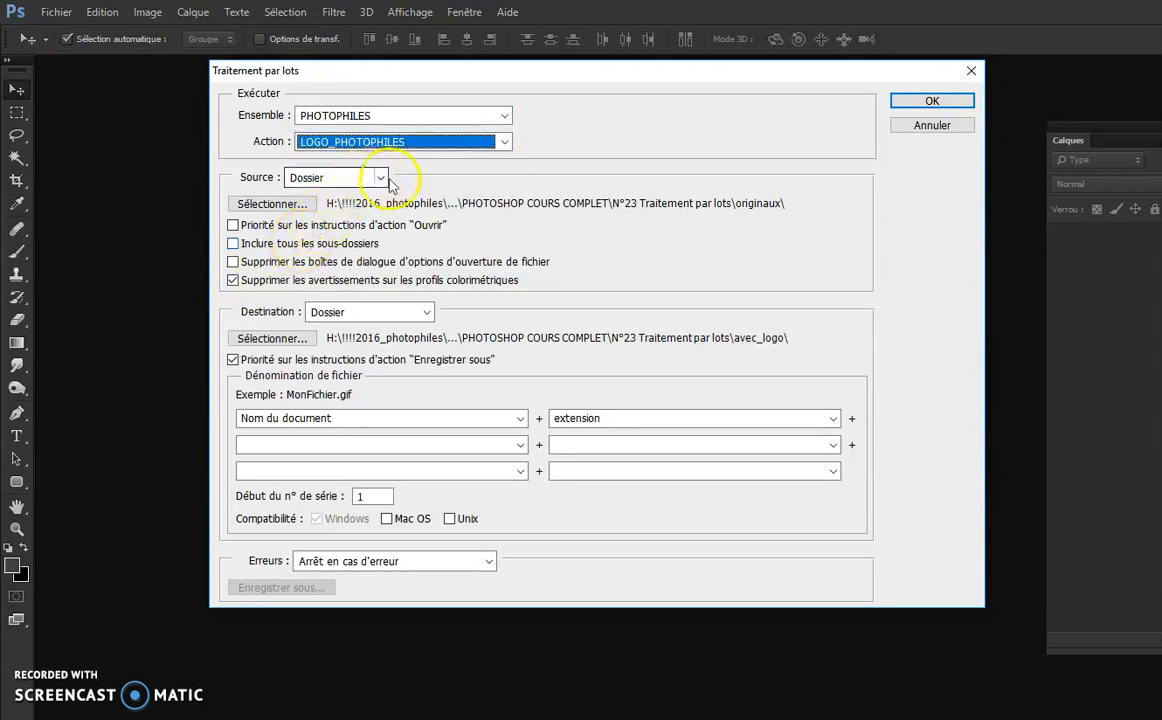
Choose the originaux folder in N°23 Traitement par lots as the batch source, checking its photos in File Explorer.
click(274, 206)
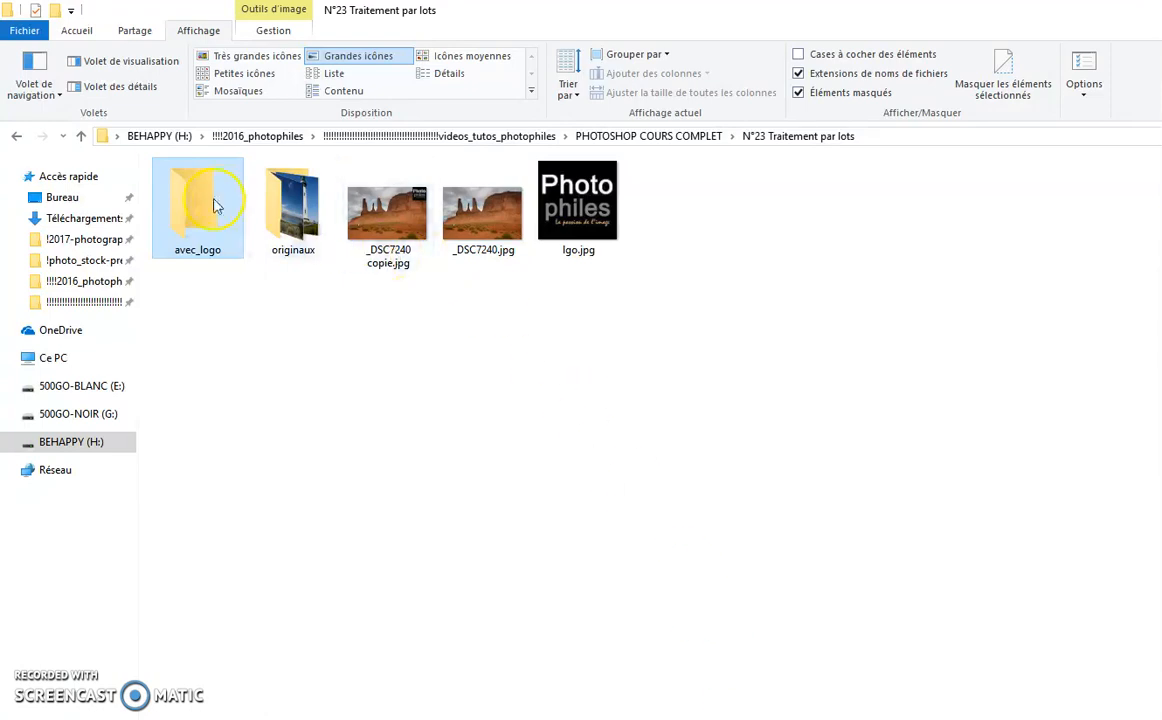
double_click(293, 210)
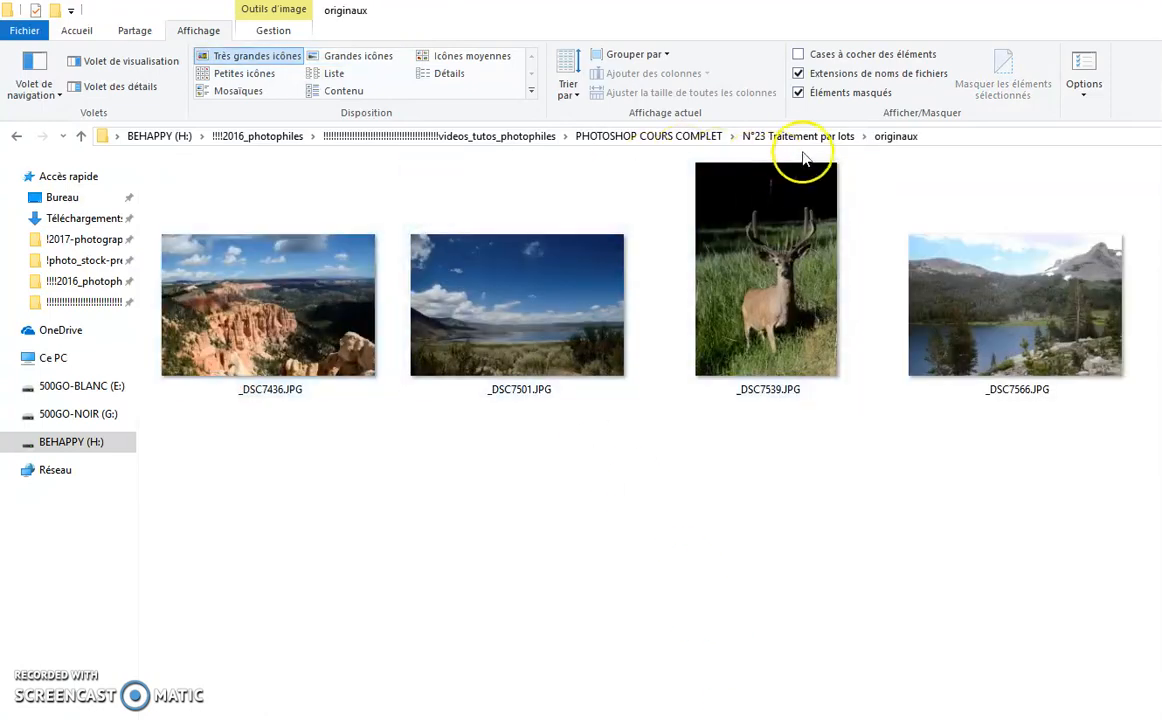
click(799, 136)
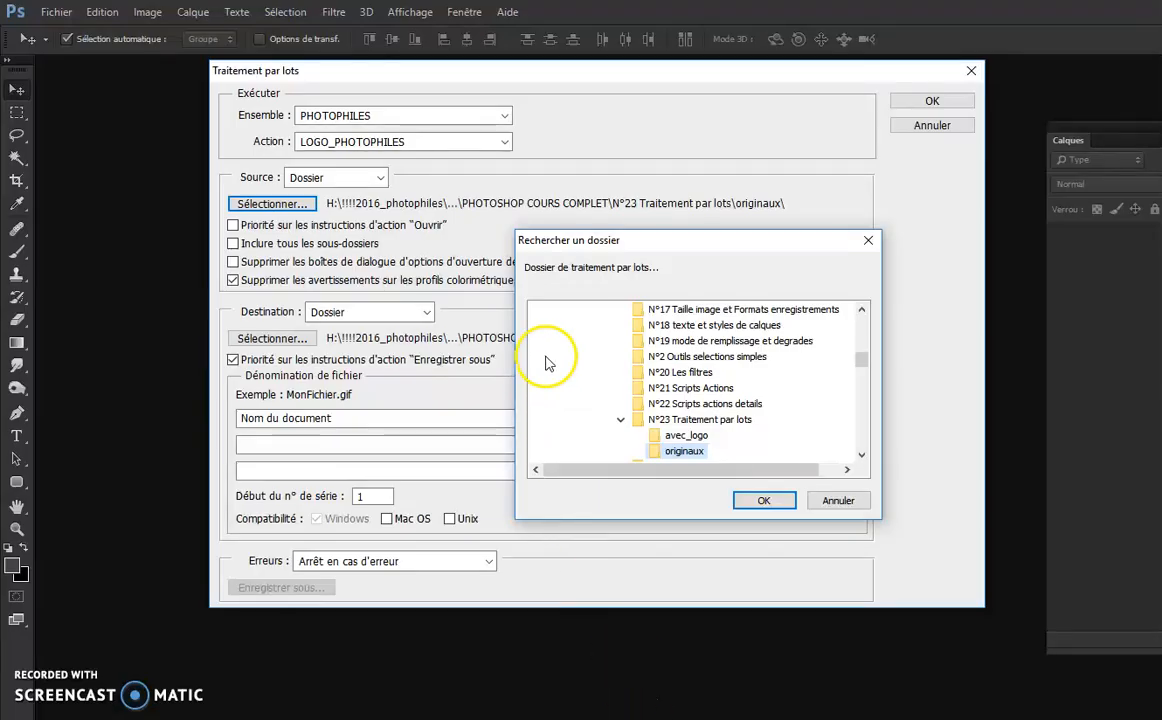
click(768, 499)
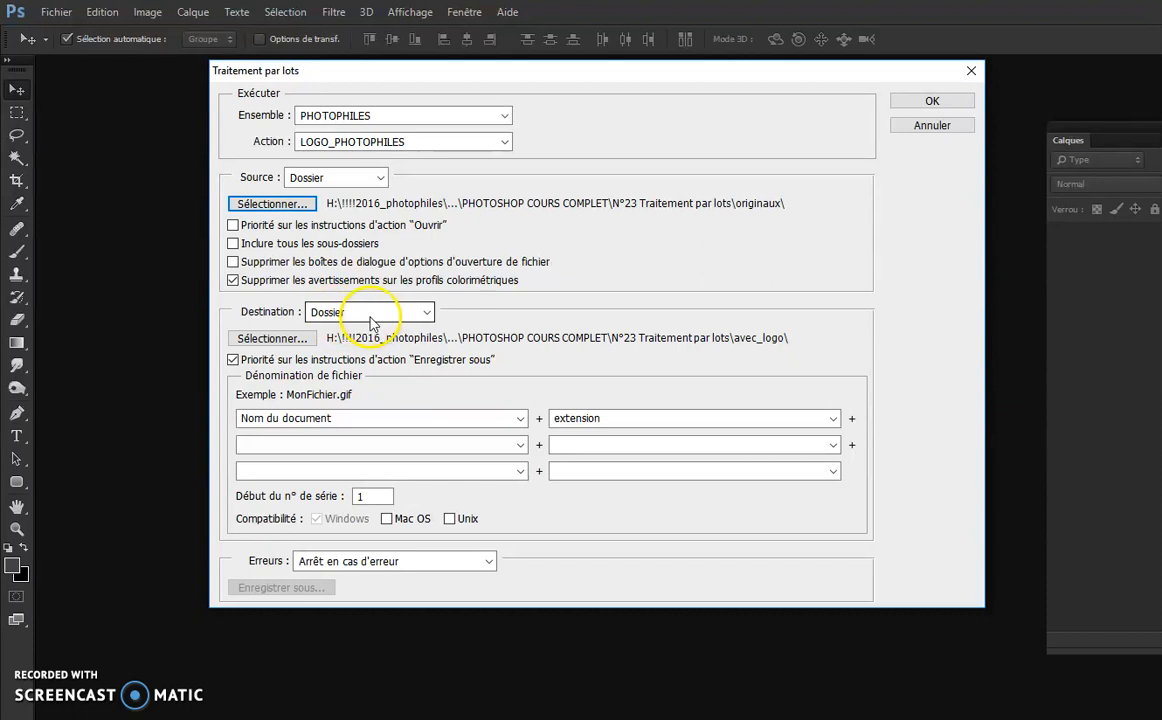
Choose the avec_logo folder in N°23 Traitement par lots as the batch destination.
click(287, 337)
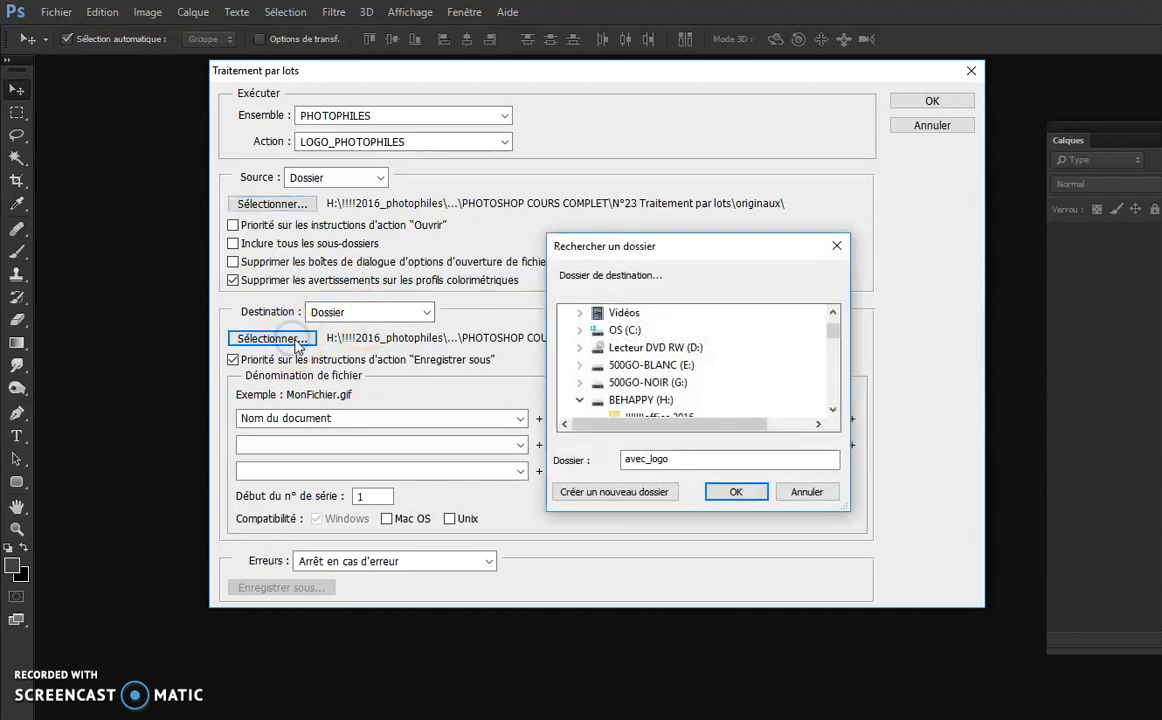
click(832, 409)
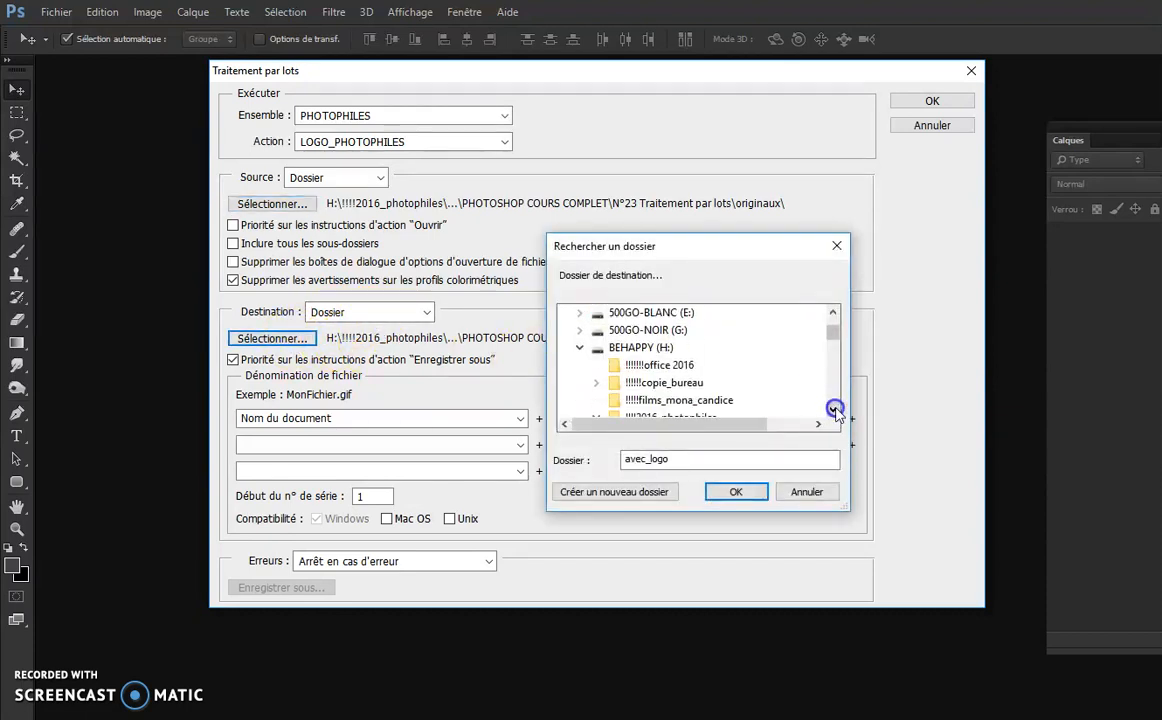
click(834, 411)
click(834, 411)
click(833, 411)
click(833, 411)
click(833, 411)
click(833, 411)
click(833, 411)
click(833, 411)
click(833, 411)
click(833, 411)
click(833, 411)
click(833, 411)
click(833, 411)
click(833, 411)
click(833, 411)
click(833, 411)
click(833, 410)
drag(833, 345, 833, 355)
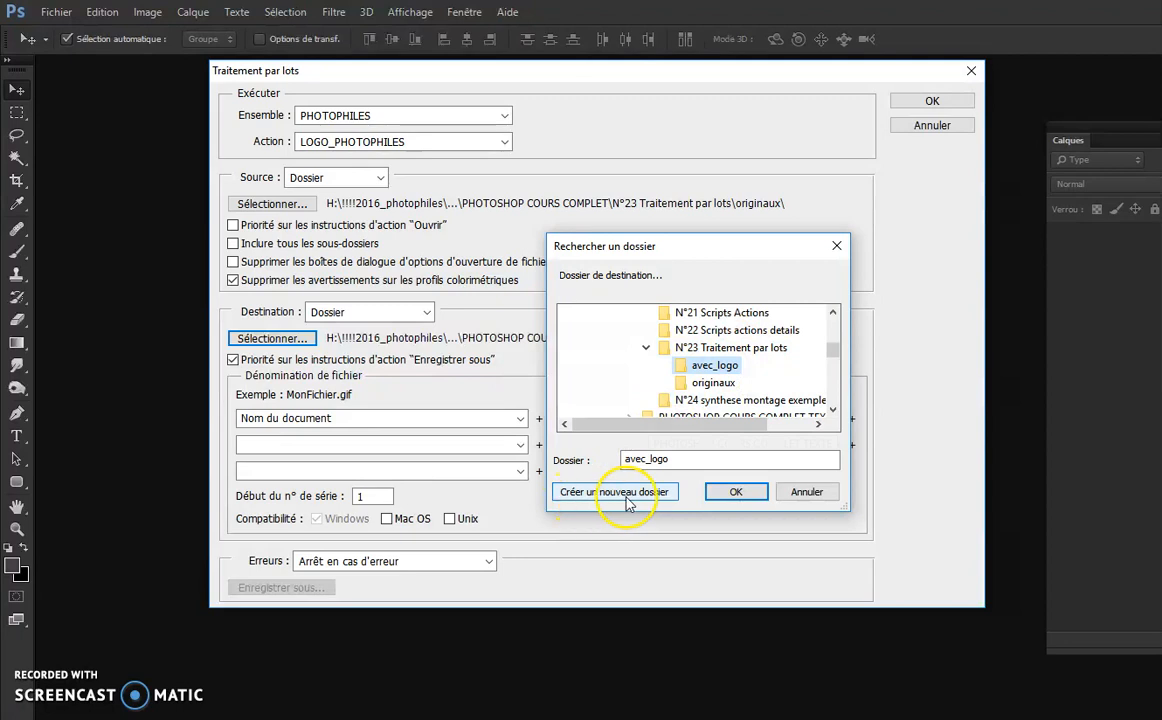
click(736, 492)
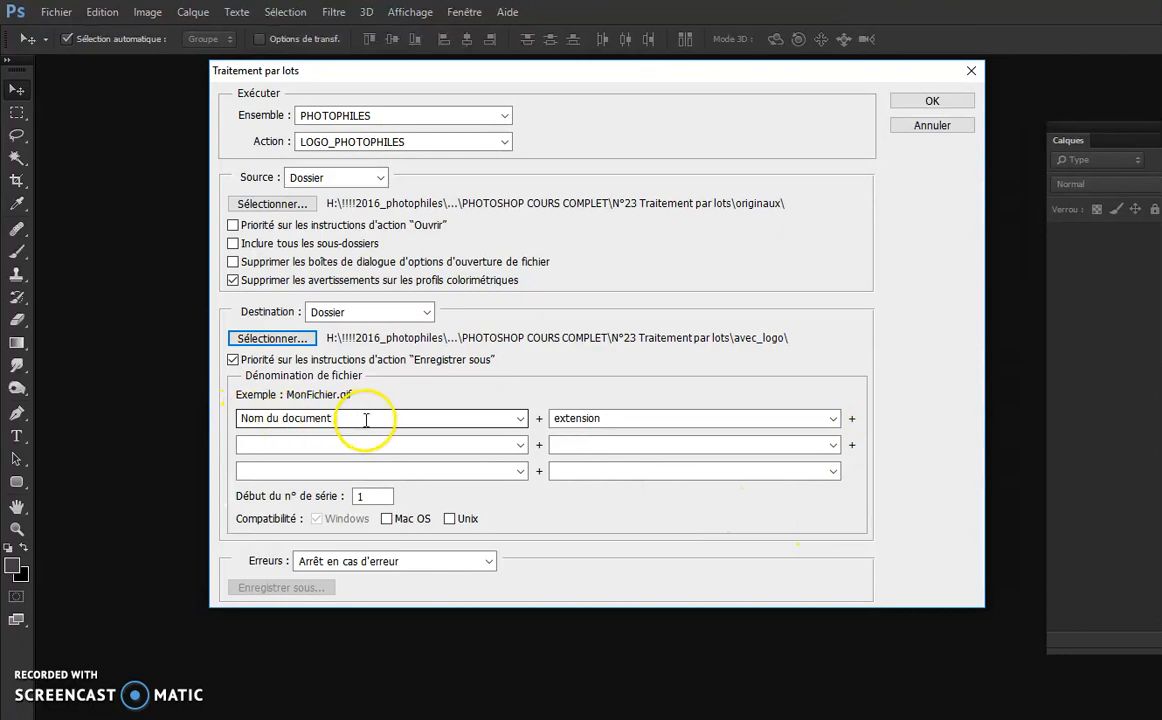
Set the output file naming to the document name followed by _logo_photophiles and the extension.
click(638, 420)
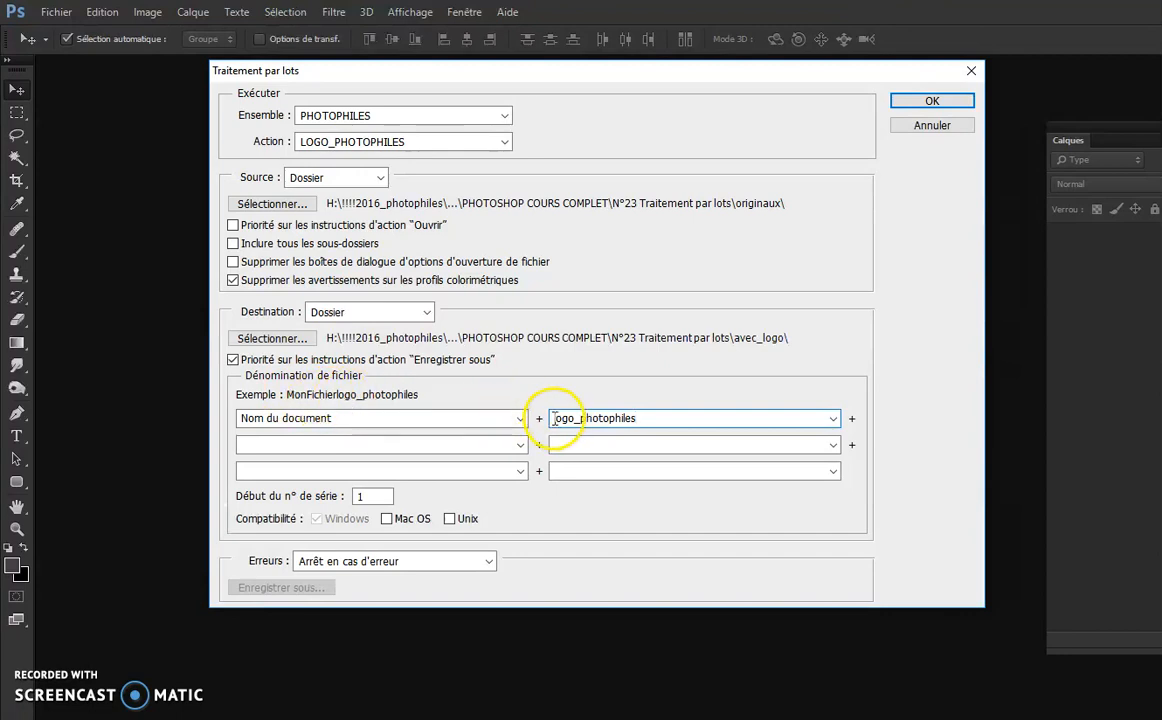
text(_)
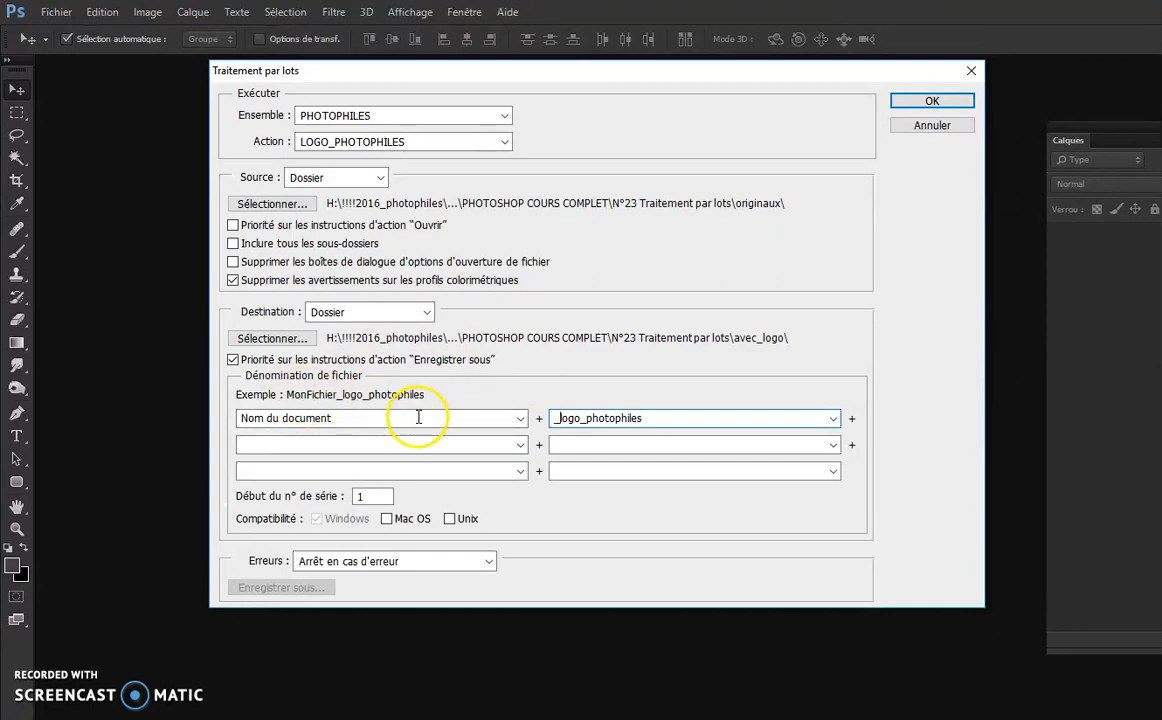
click(520, 445)
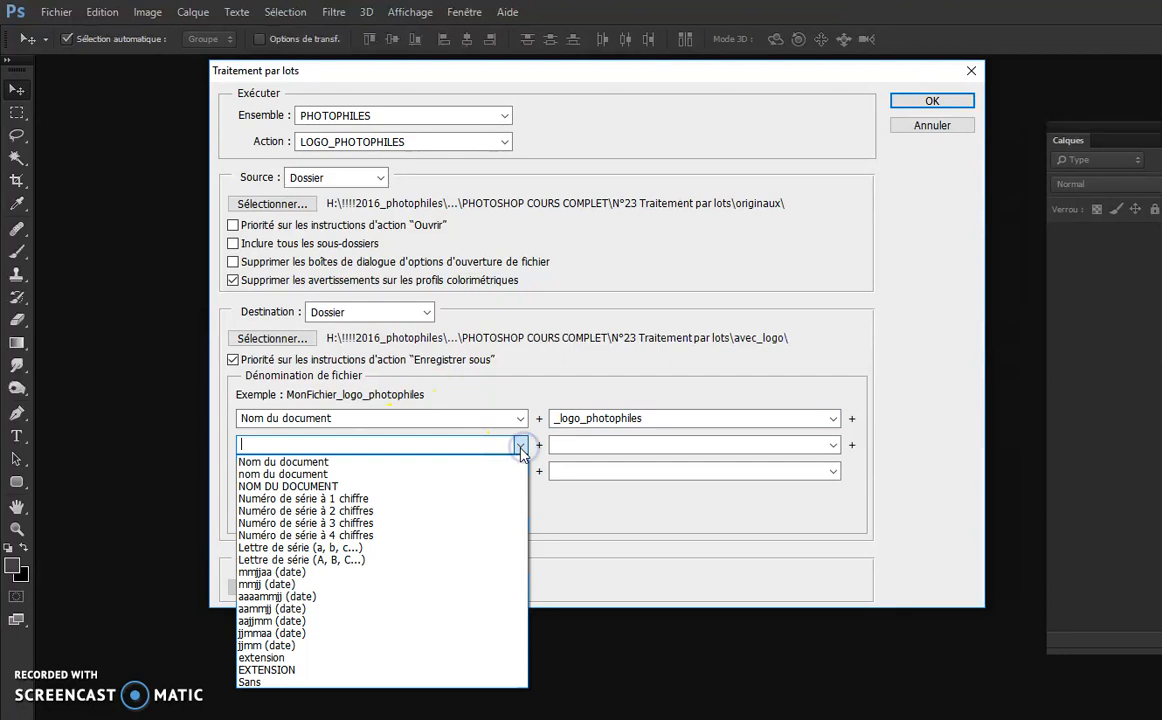
click(315, 659)
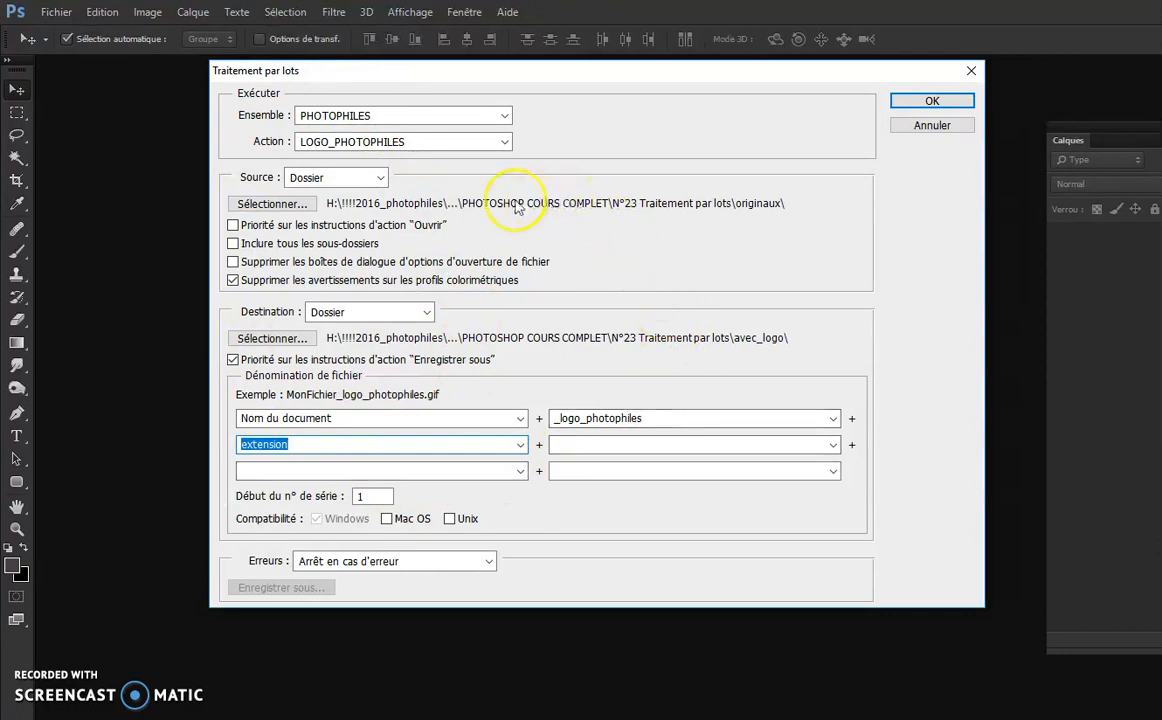
Keep Dossier as both the source and destination type, and run the batch on the originaux photos.
click(372, 178)
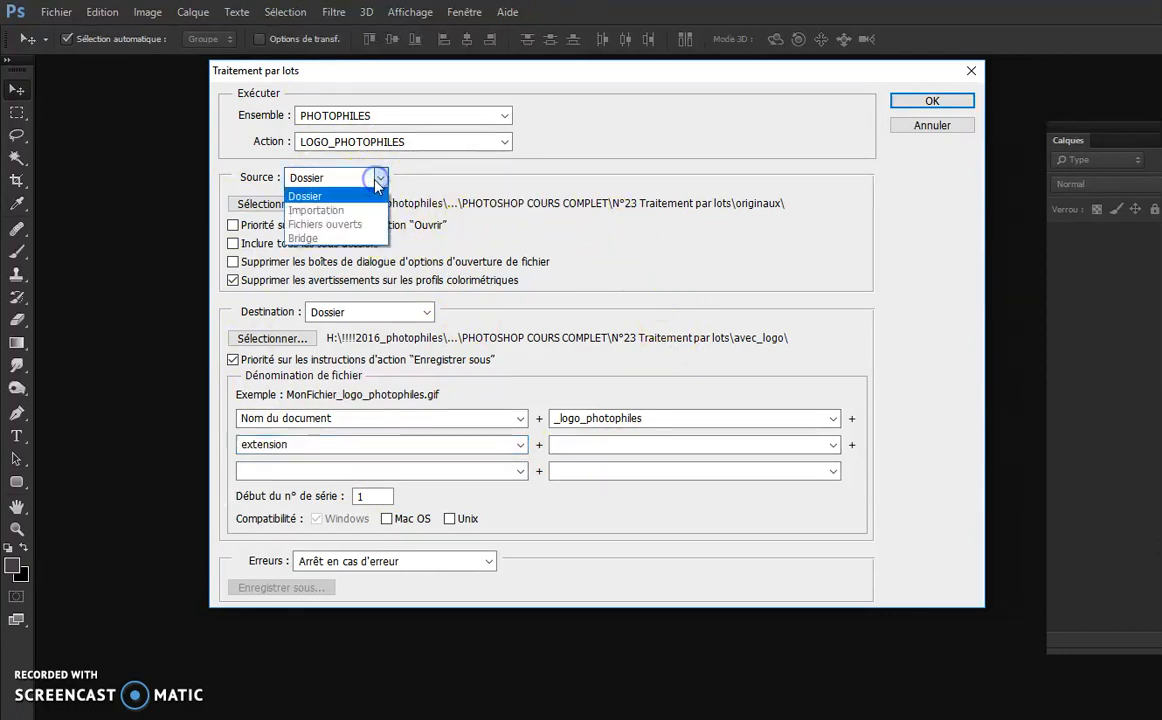
click(378, 180)
click(417, 314)
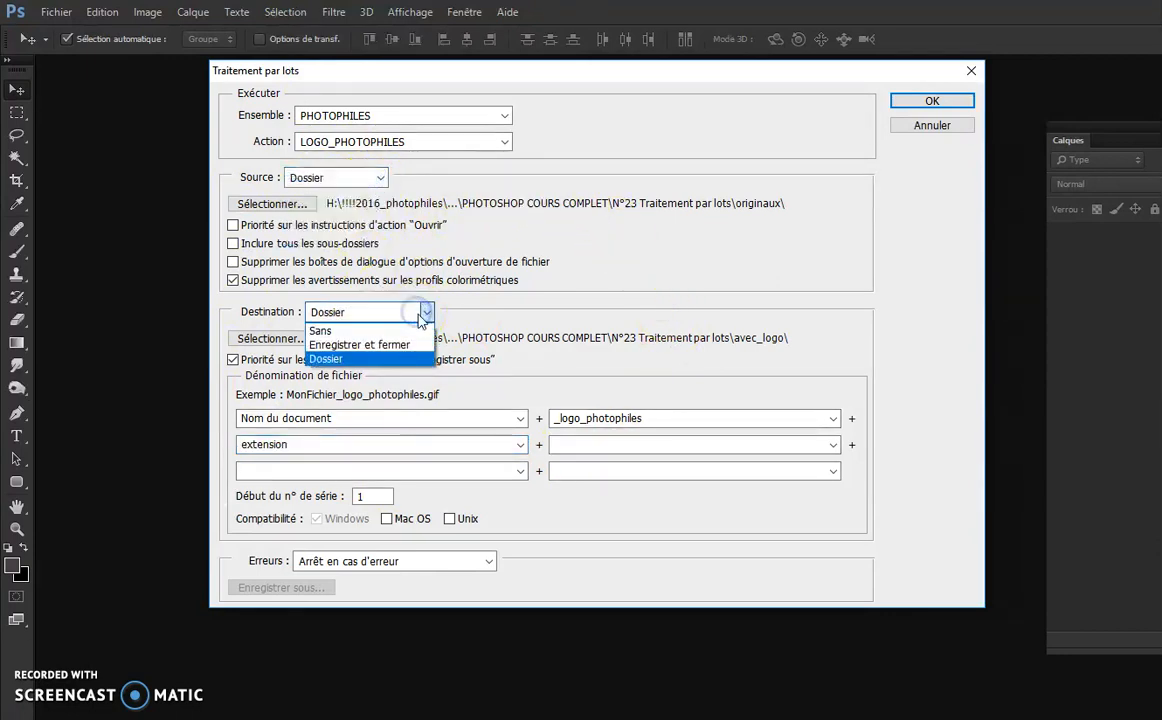
click(418, 316)
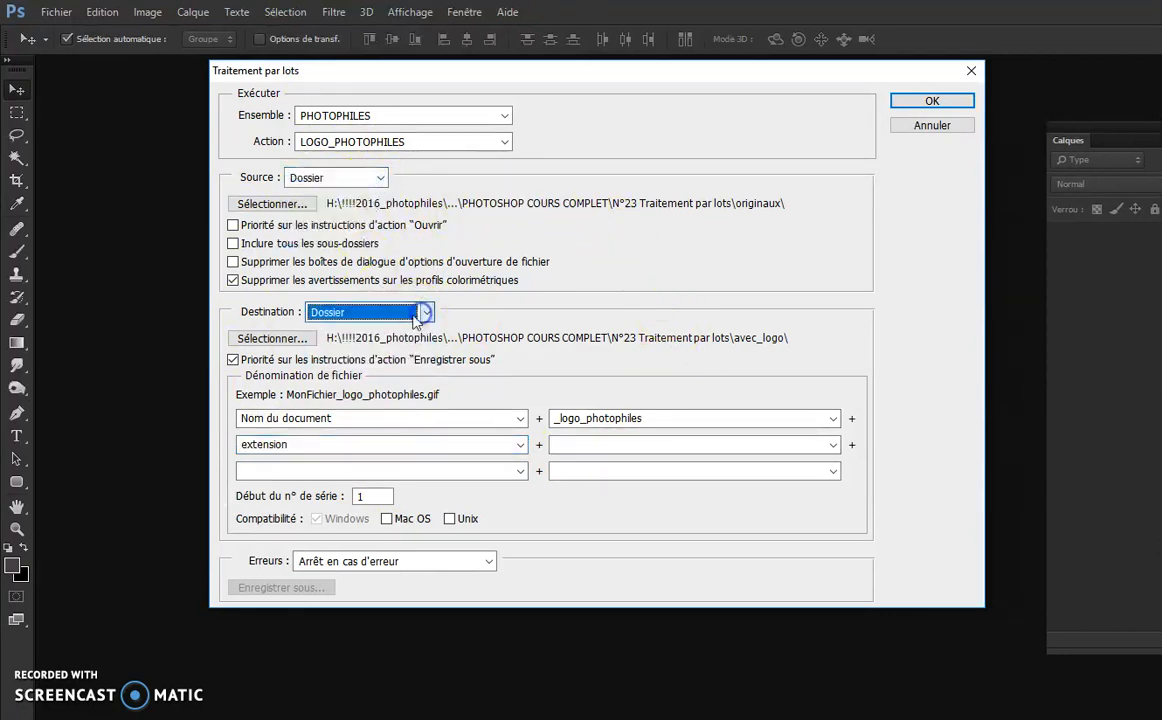
click(926, 105)
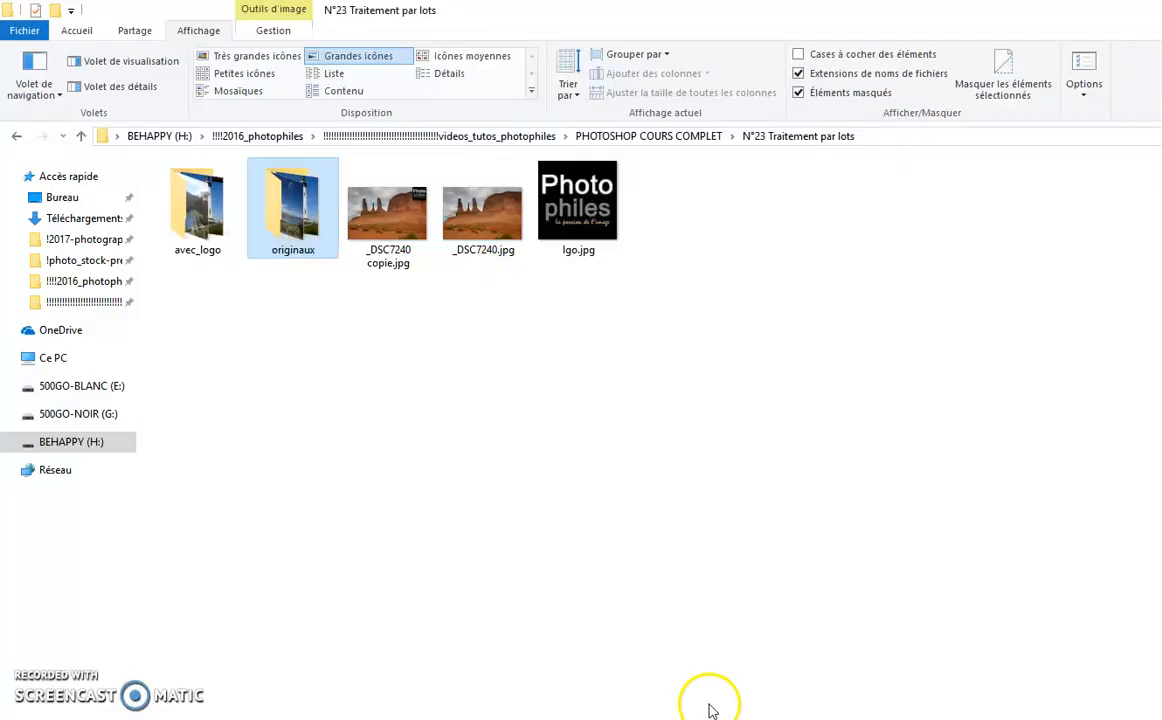
Examine the processed photos in the avec_logo folder in File Explorer, resizing its window to show them, and close it.
double_click(196, 222)
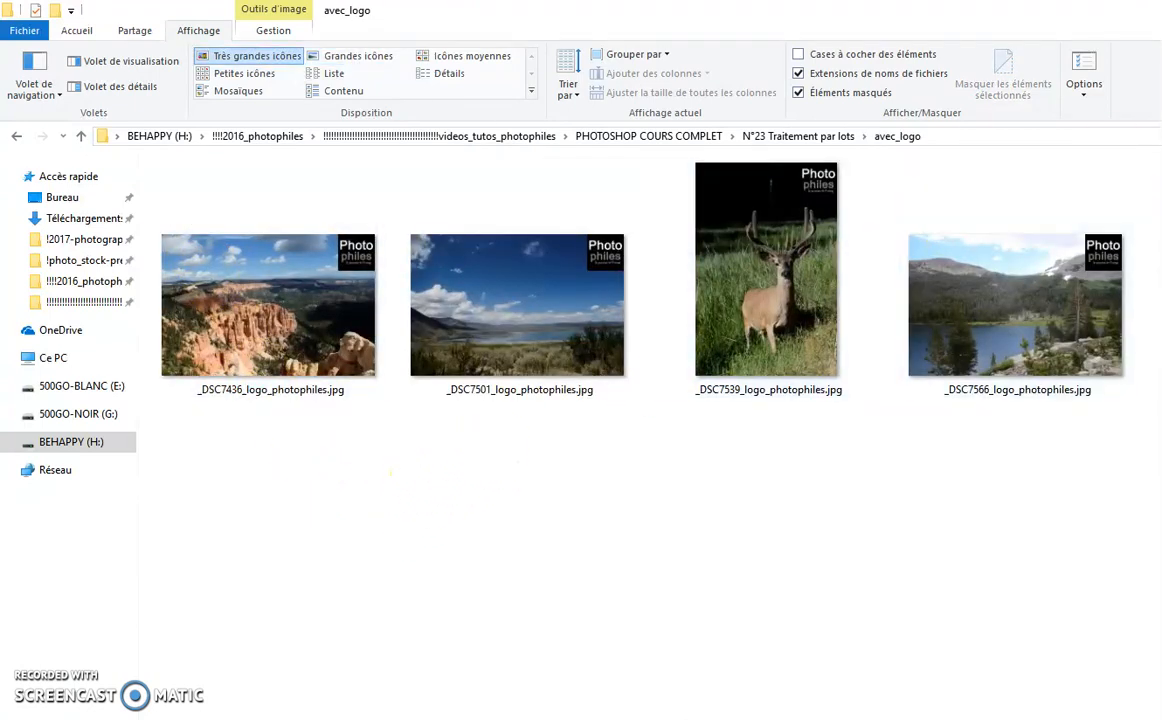
click(1160, 10)
drag(842, 111, 796, 1)
click(1160, 10)
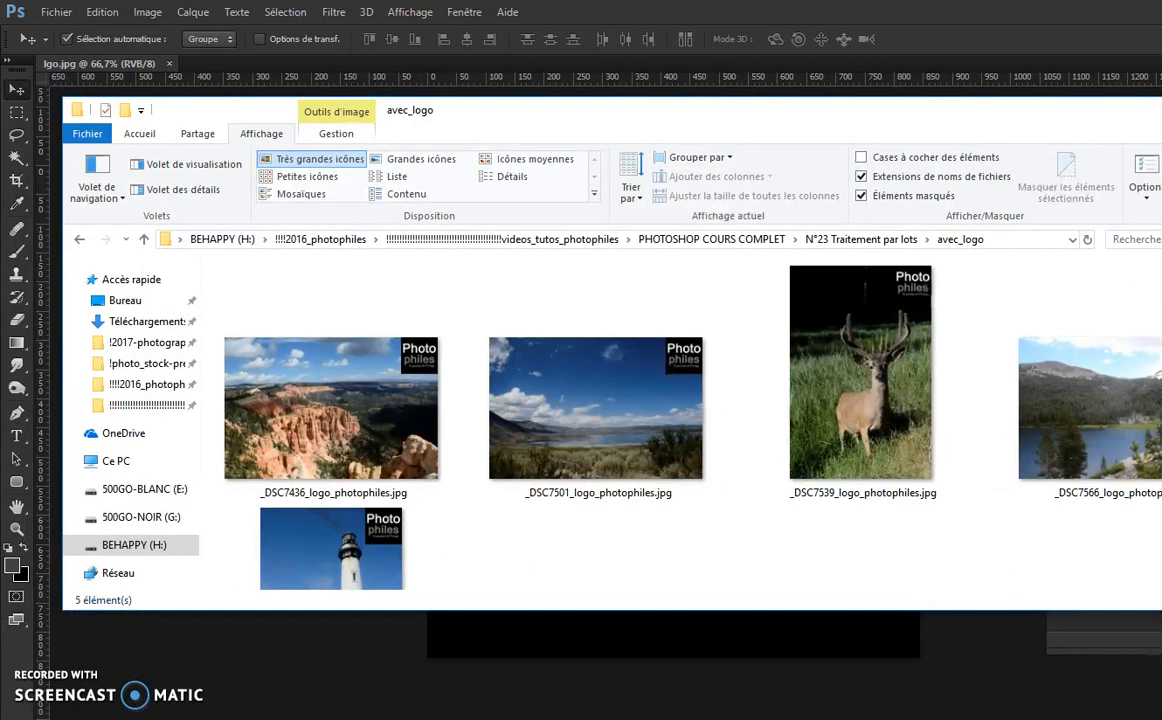
drag(1161, 611, 1110, 609)
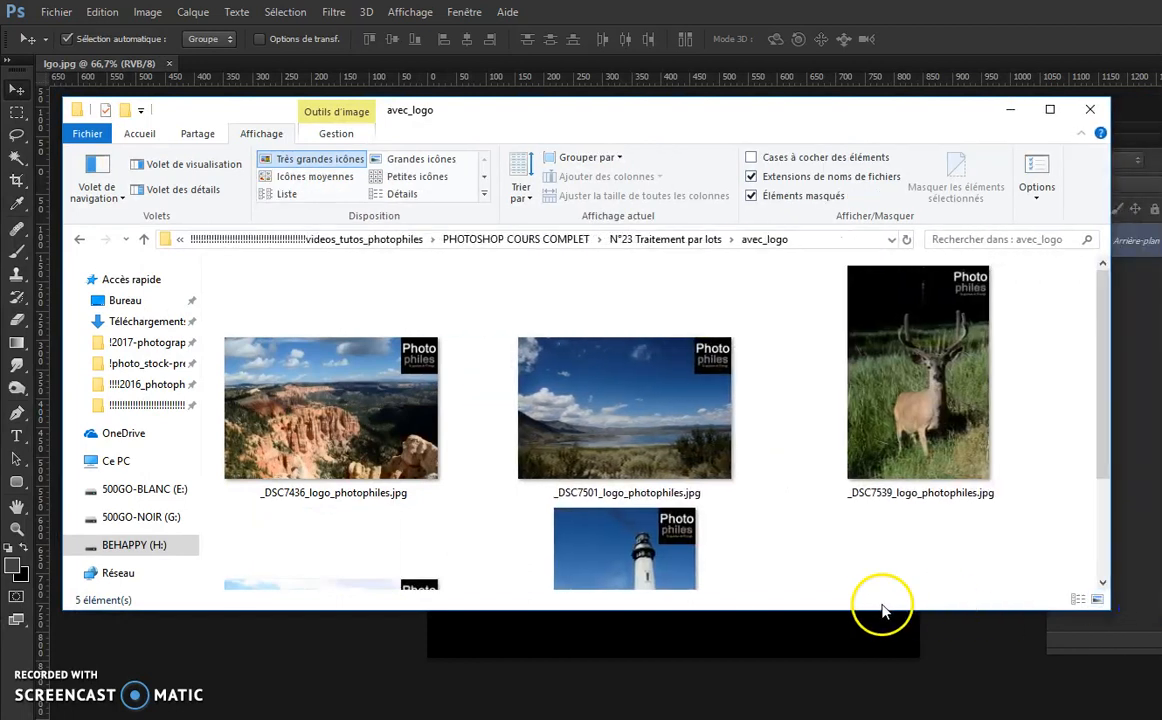
drag(876, 611, 874, 712)
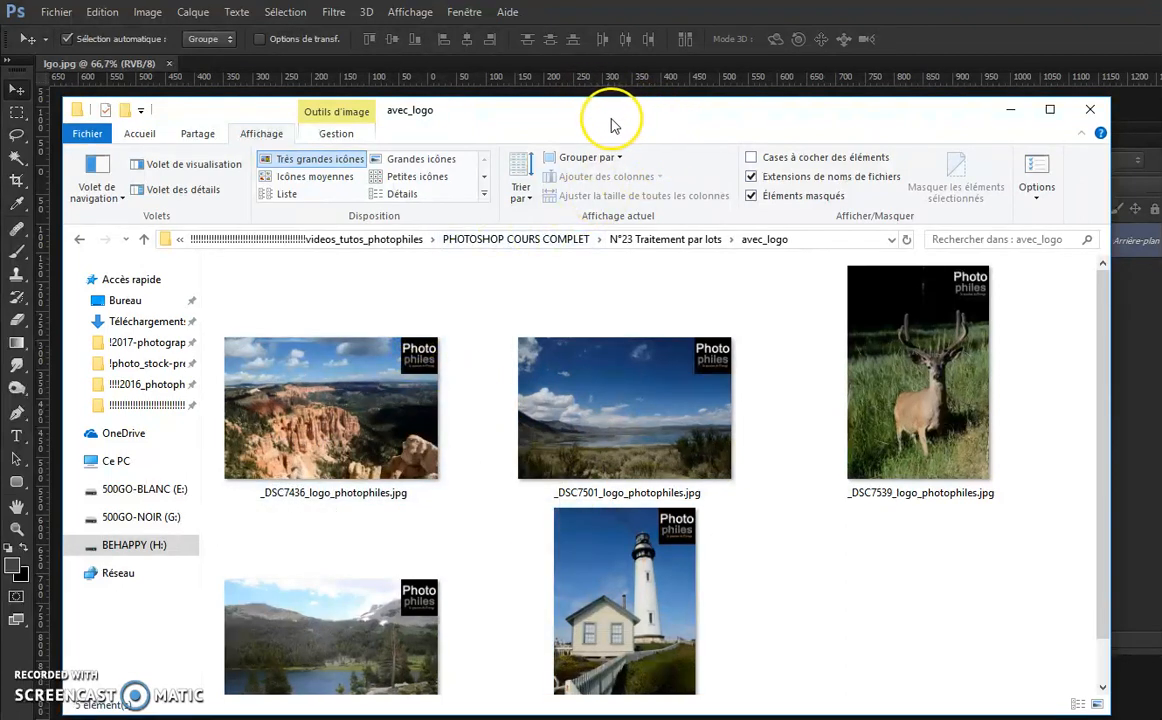
click(1090, 109)
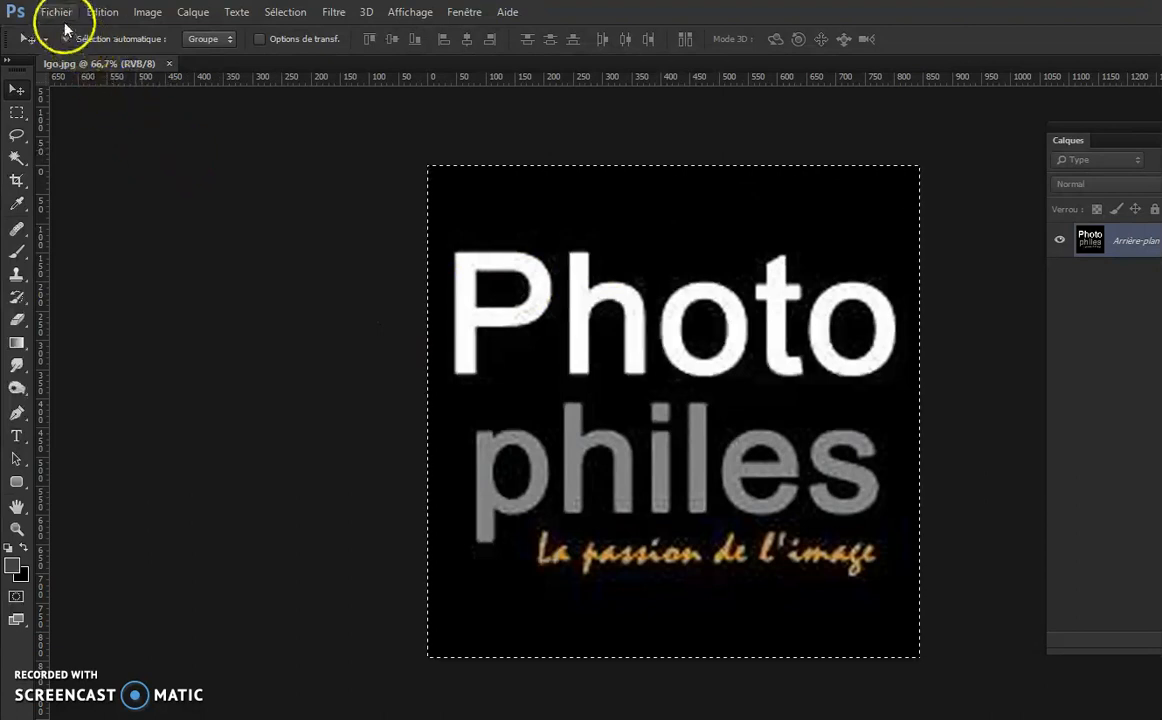
Show the Actions panel and run the LOGO_PHOTOPHILES batch again with Dossier as the destination type.
click(464, 12)
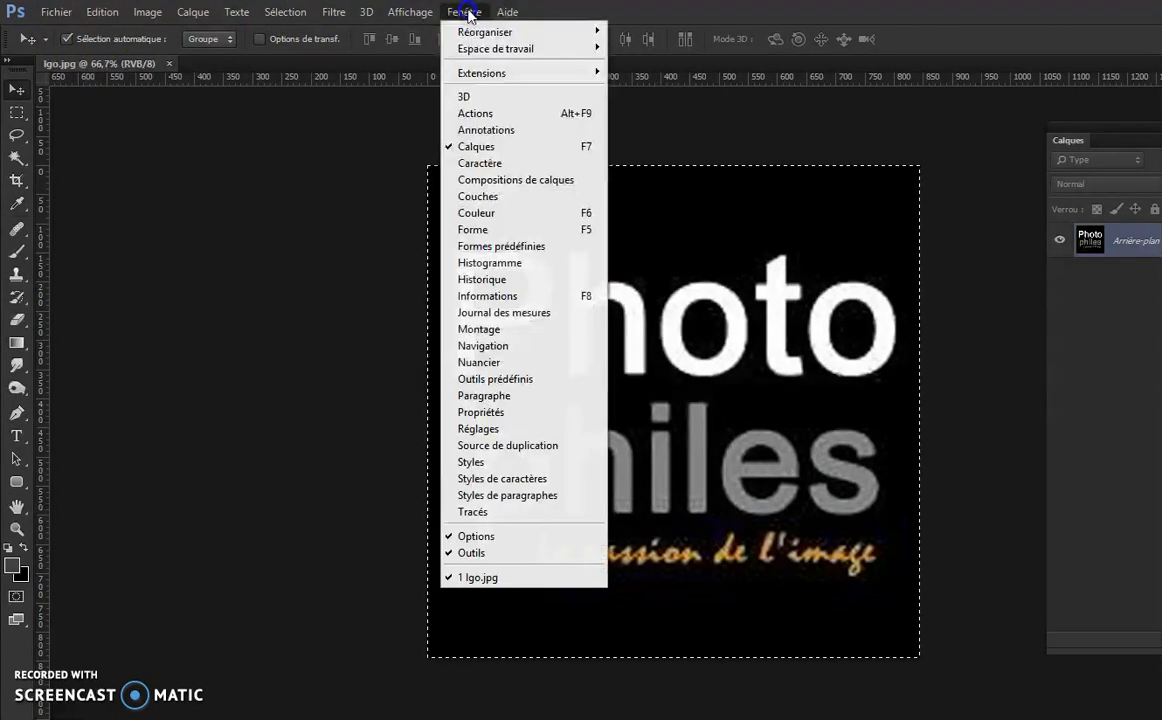
click(478, 116)
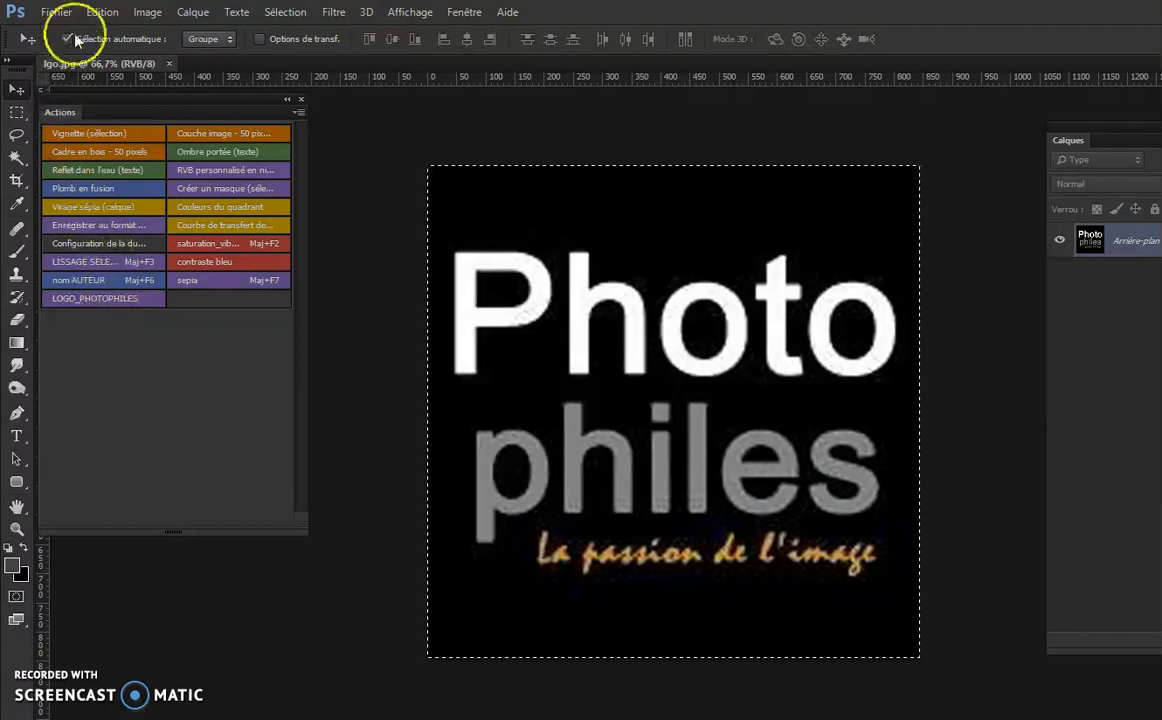
click(55, 12)
mouse_move(262, 396)
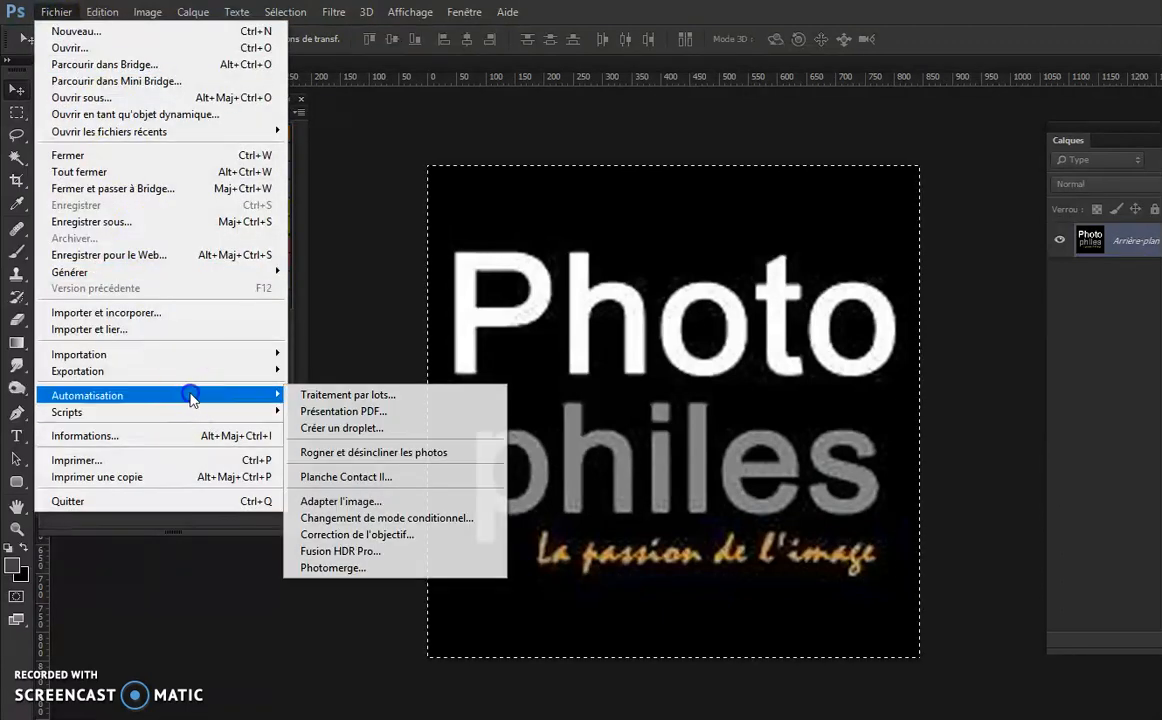
click(352, 395)
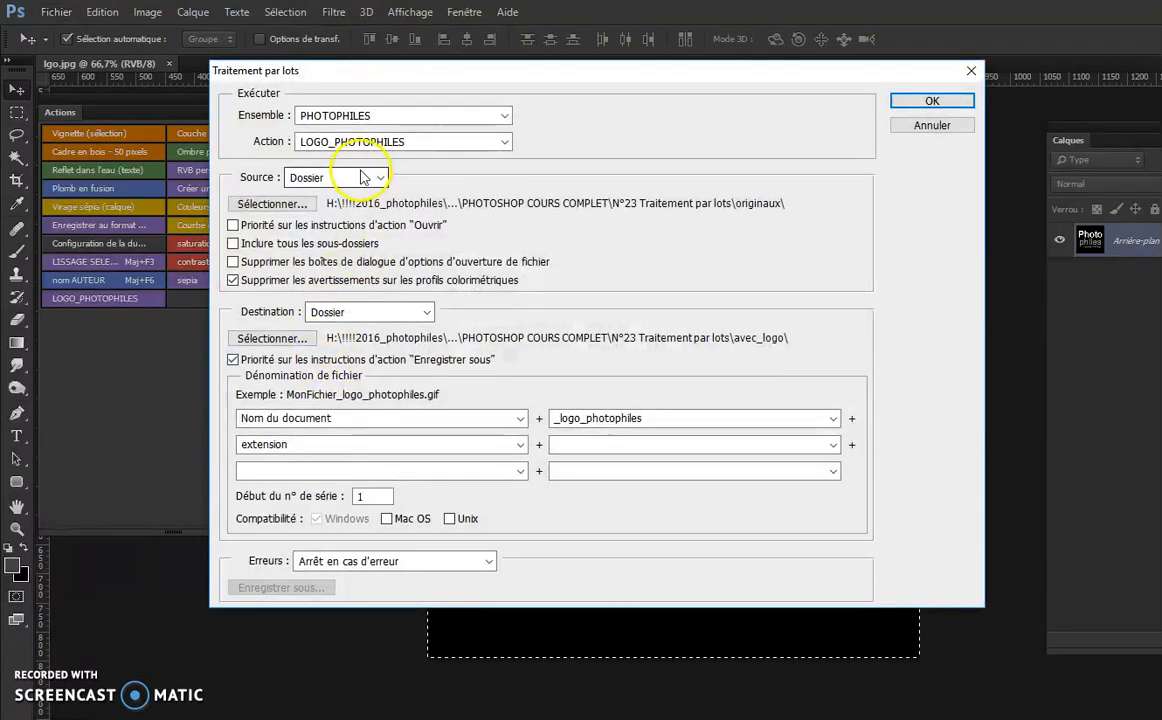
click(426, 312)
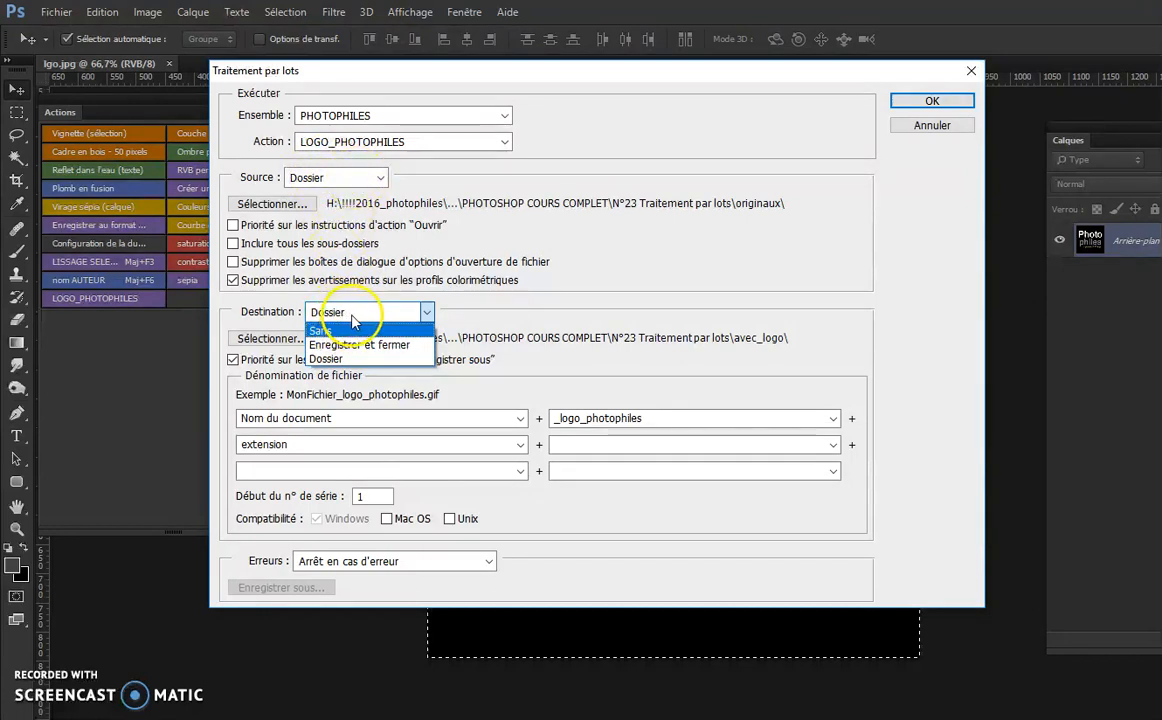
click(318, 358)
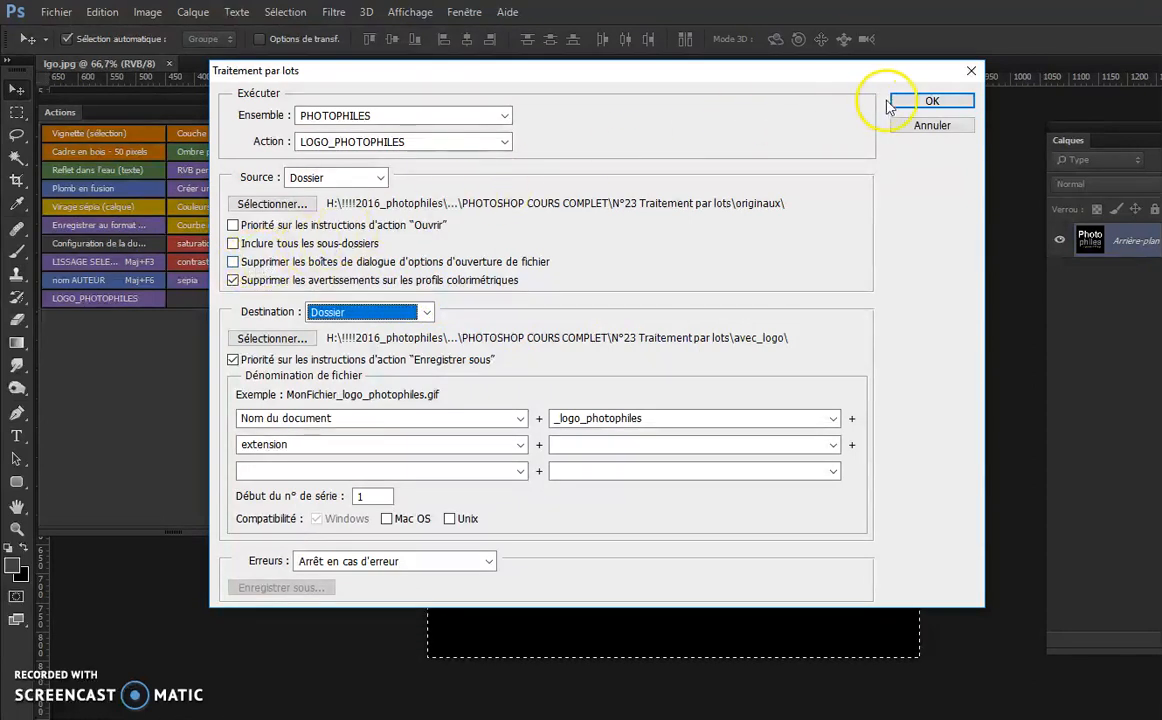
click(929, 102)
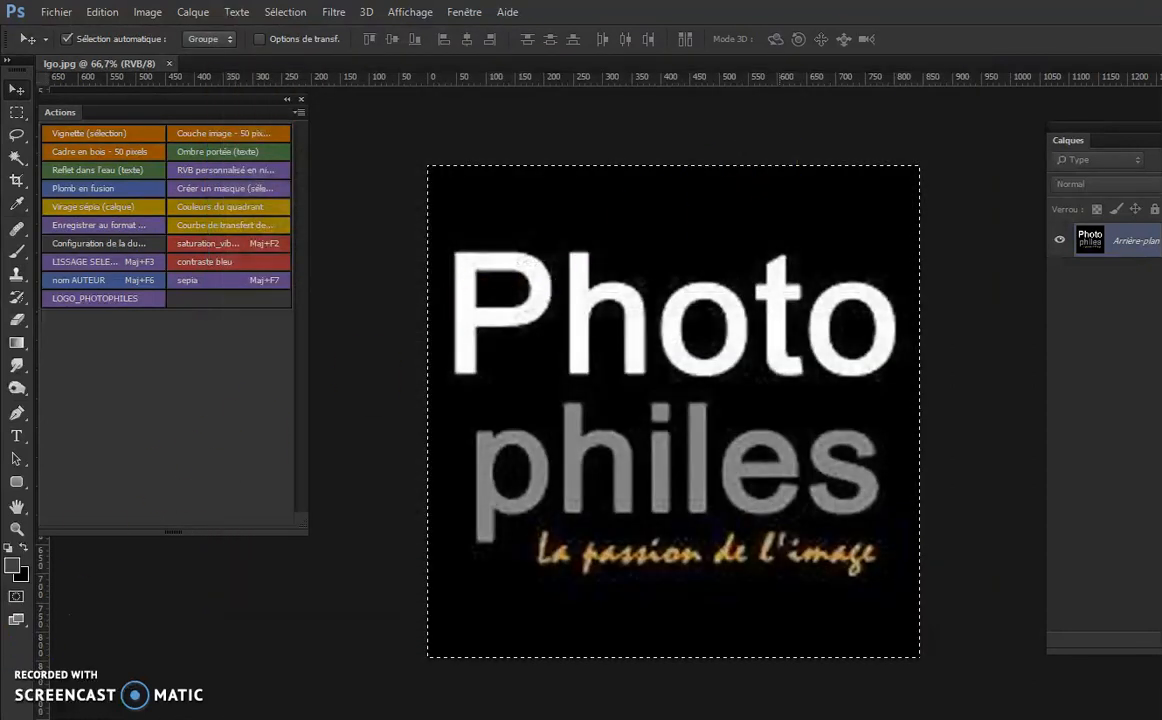